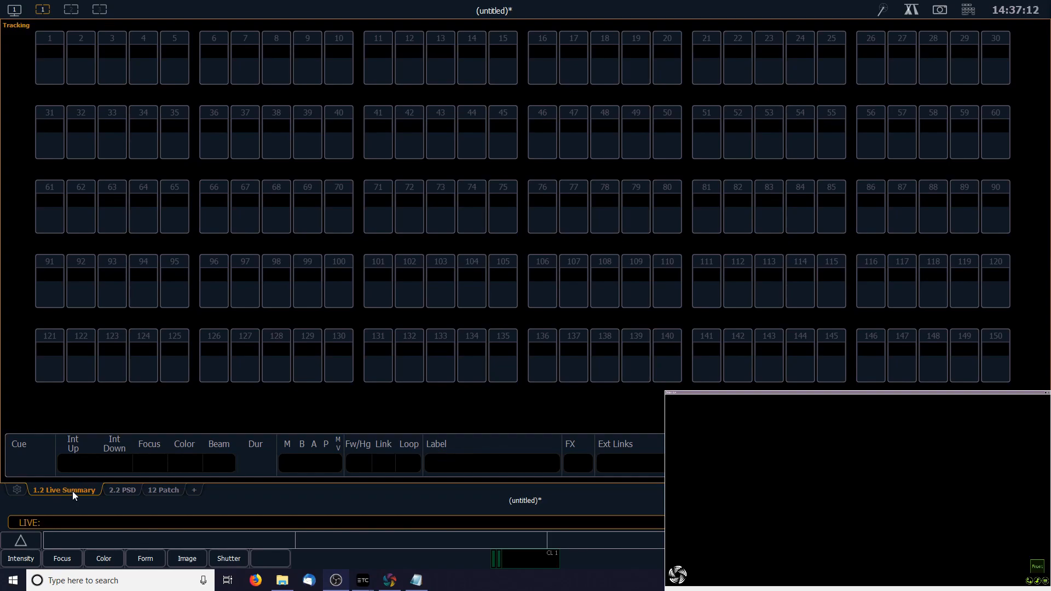
Open the Patch display alongside the live and playback displays.
{"action": "left_click", "coordinate": [135, 491]}
{"action": "left_click", "coordinate": [152, 490]}
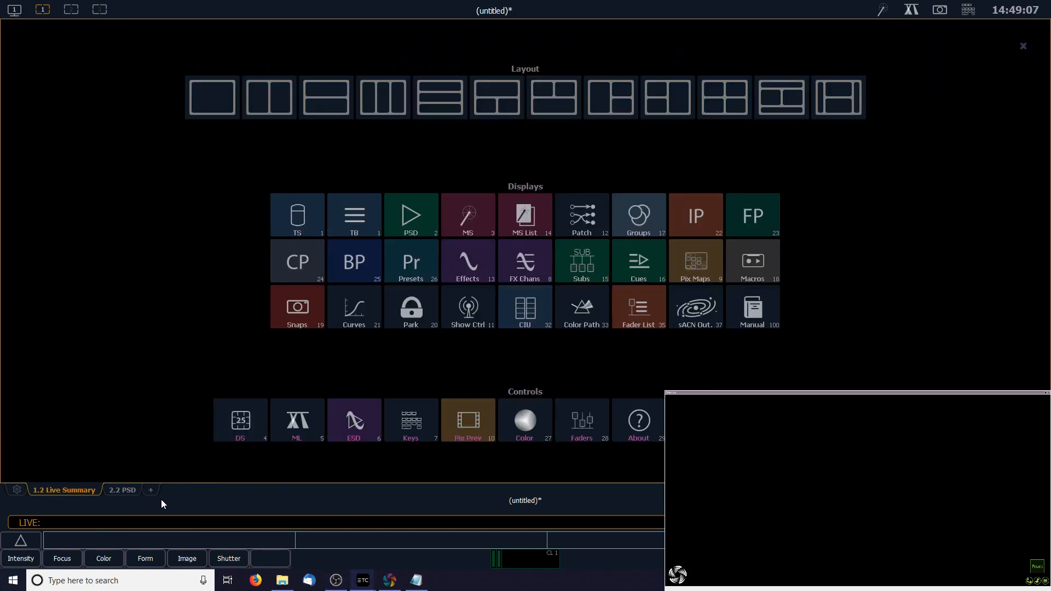
{"action": "left_click", "coordinate": [594, 220]}
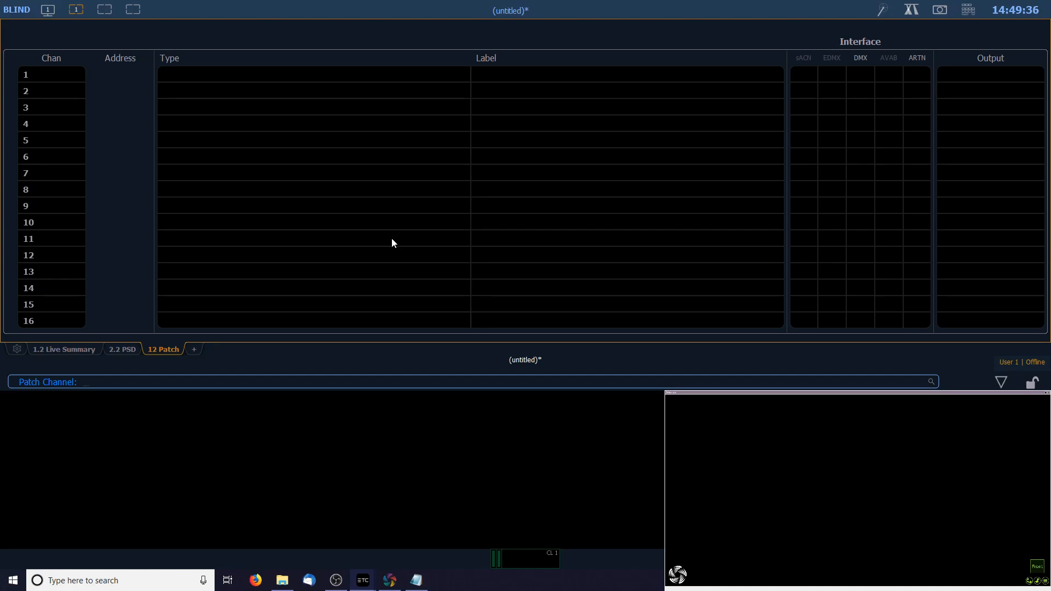
Patch channels 1 thru 5 as Generic Dimmers starting at address 1.
{"action": "key", "text": "1"}
{"action": "key", "text": "t"}
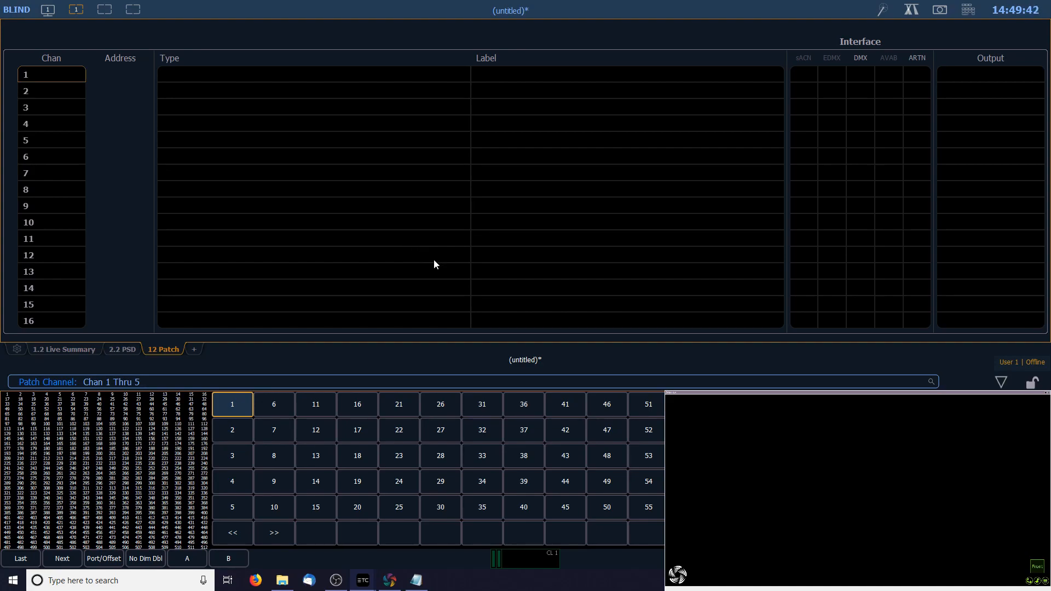
{"action": "key", "text": "F7"}
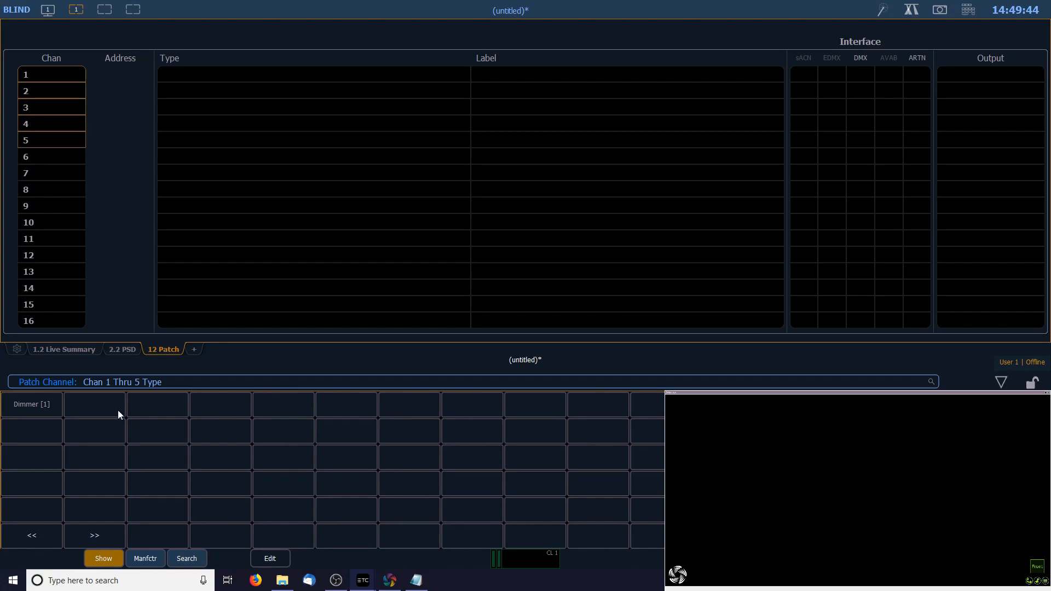
{"action": "left_click", "coordinate": [44, 402]}
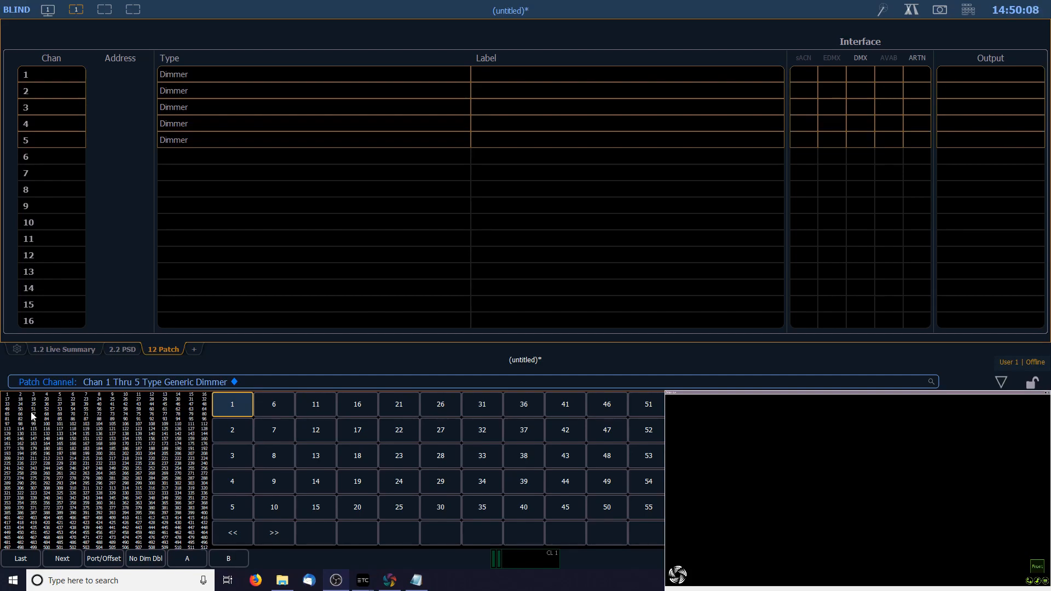
{"action": "left_click", "coordinate": [5, 398]}
{"action": "left_click", "coordinate": [6, 399]}
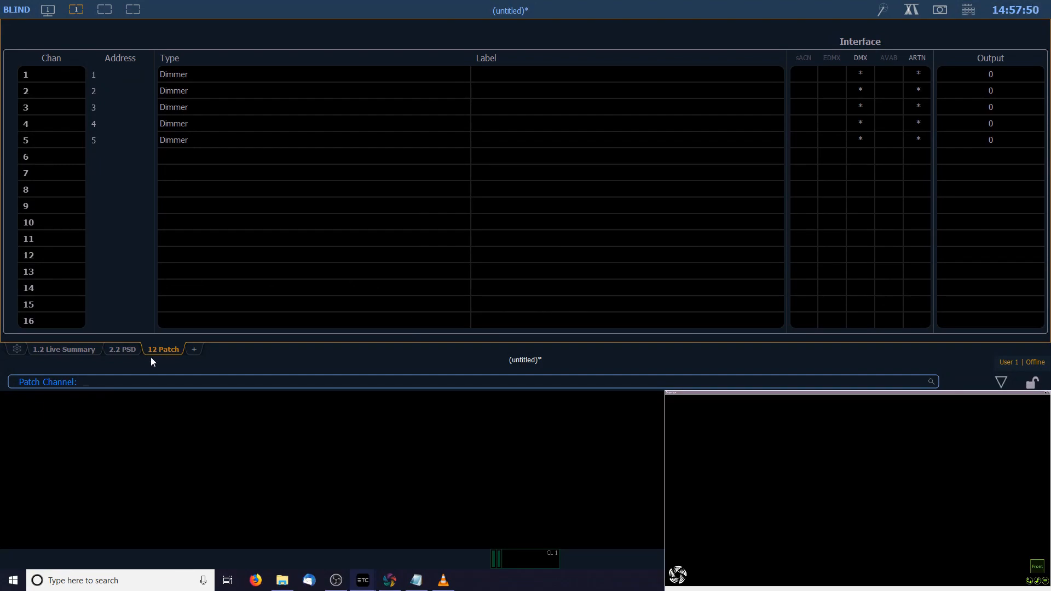
Return to the live display and bring channels 1 thru 5 to Full.
{"action": "left_click", "coordinate": [81, 353]}
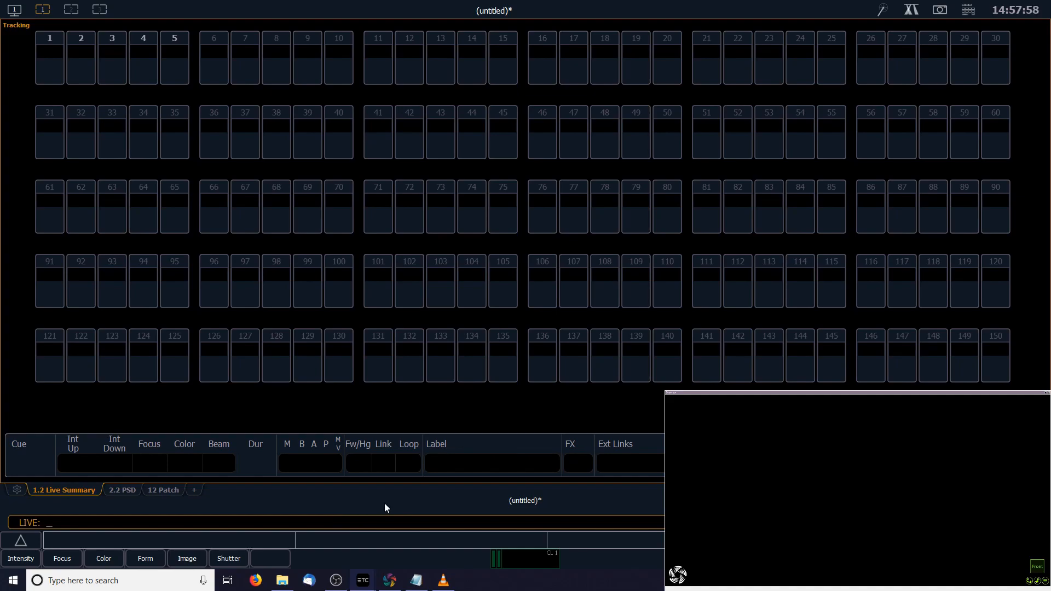
{"action": "key", "text": "1"}
{"action": "key", "text": "t"}
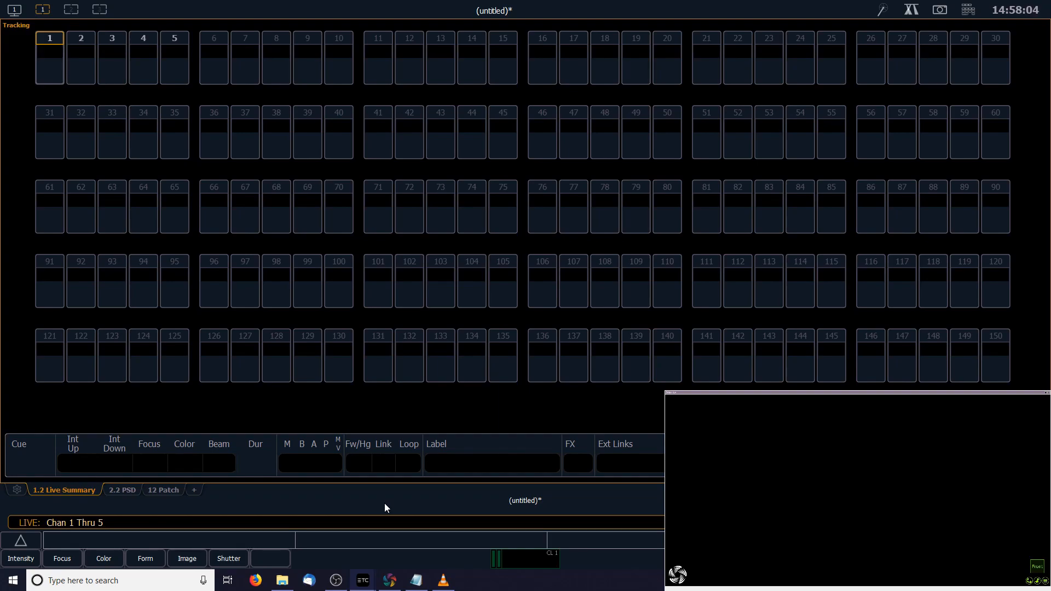
{"action": "key", "text": "at"}
{"action": "key", "text": "f"}
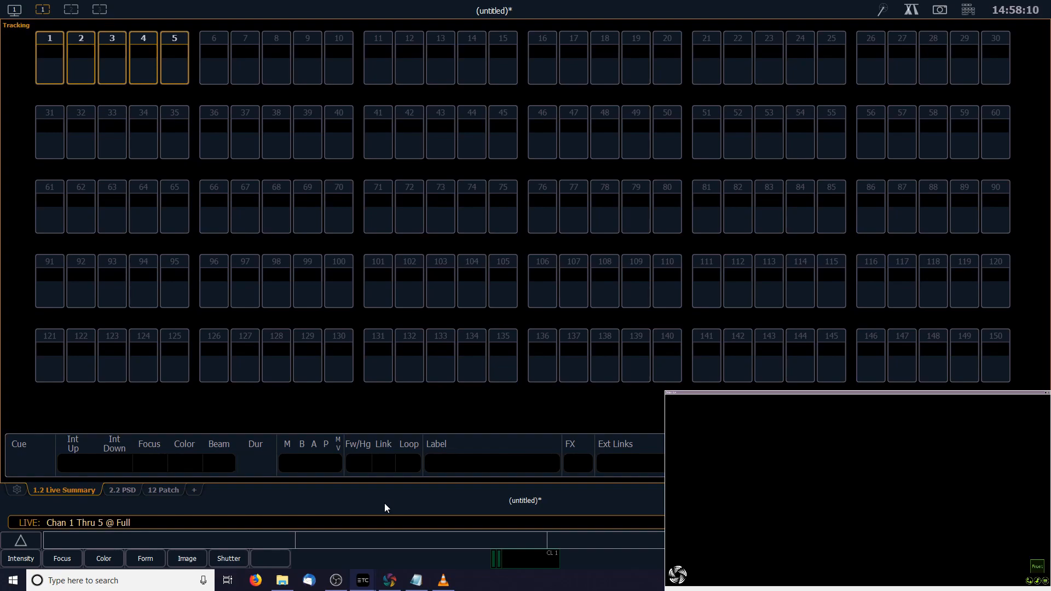
{"action": "key", "text": "Return"}
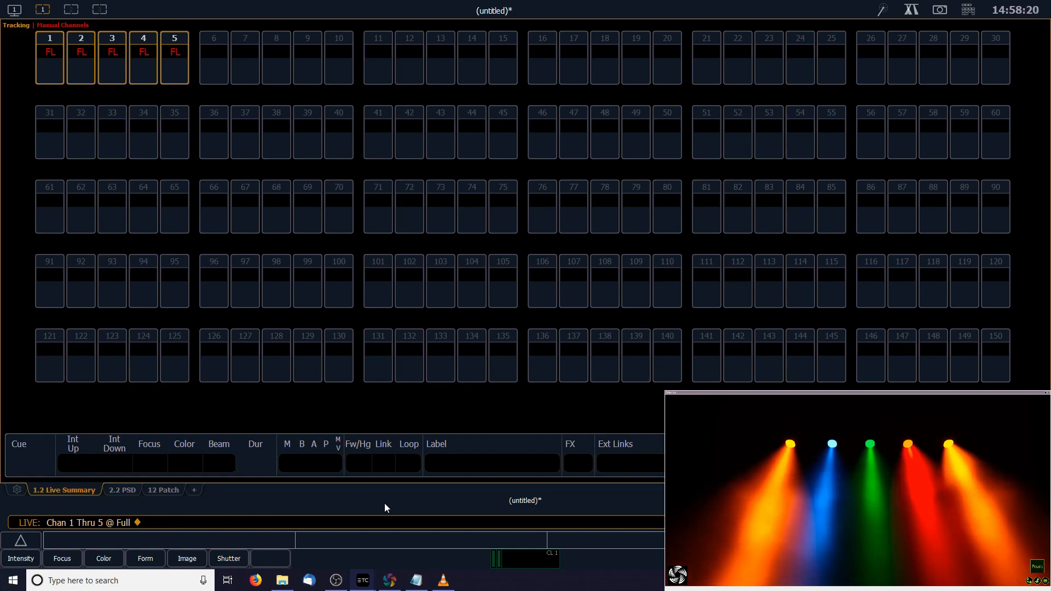
Set the intensity of channel 3 to 25.
{"action": "type", "text": "3 "}
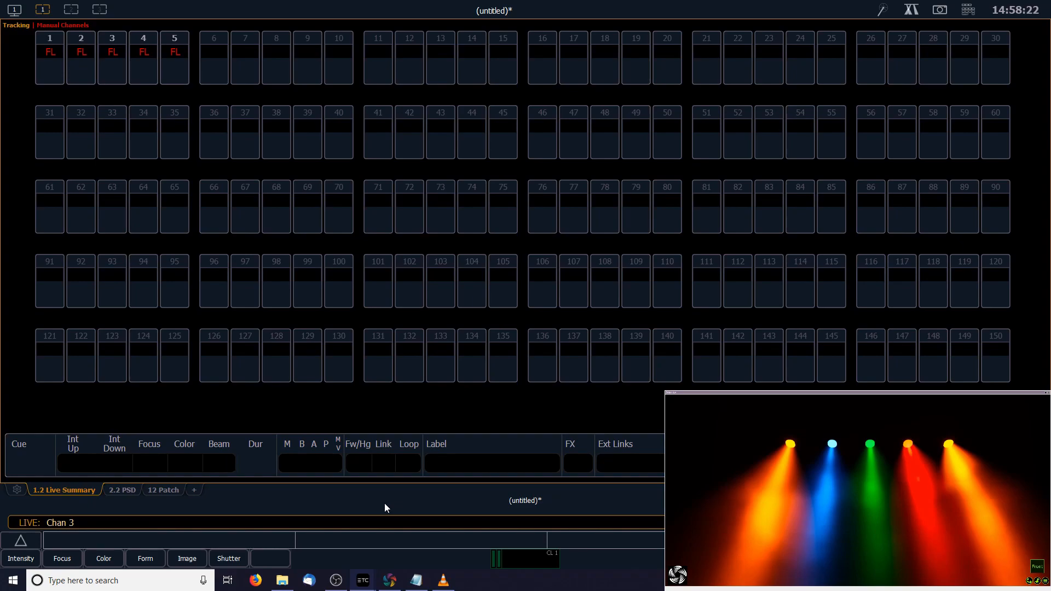
{"action": "type", "text": "@ 2"}
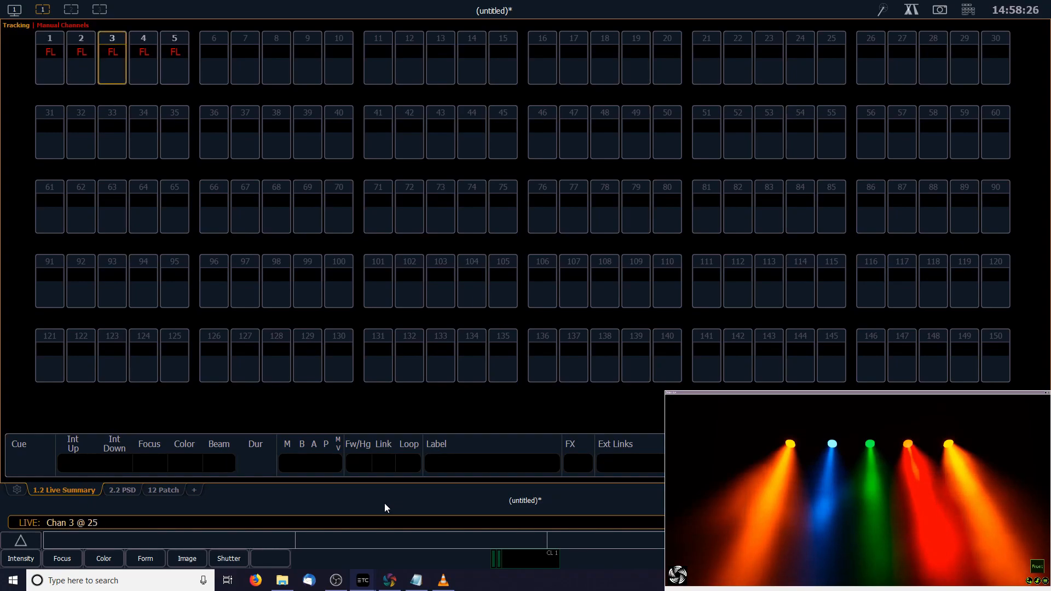
{"action": "type", "text": "5"}
{"action": "key", "text": "Return"}
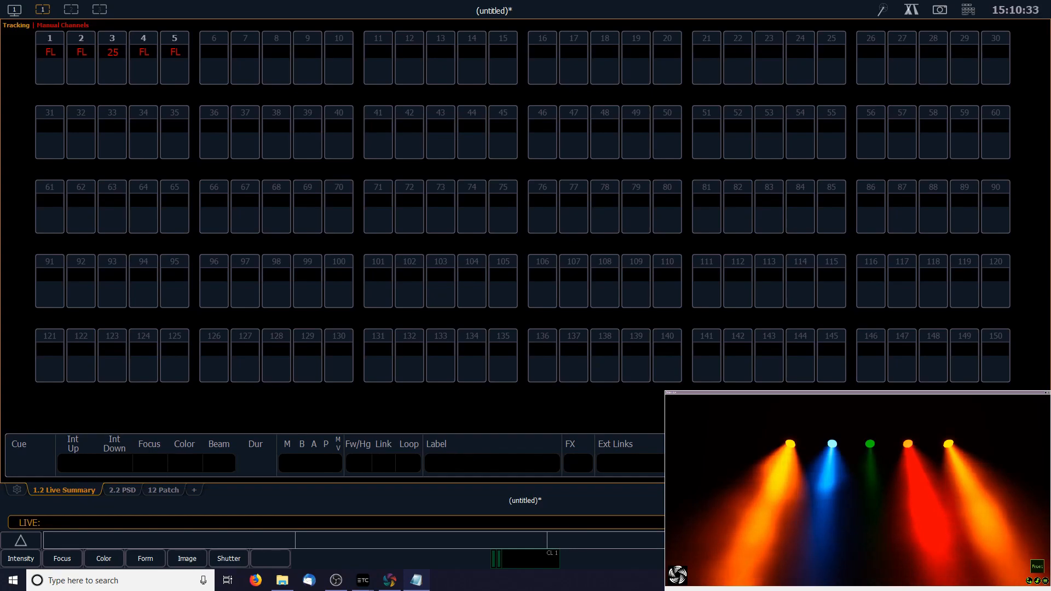
Patch channels 6 thru 7 as Martin Mac 250 Entour 16B Extended fixtures starting at address 6.
{"action": "left_click", "coordinate": [167, 491]}
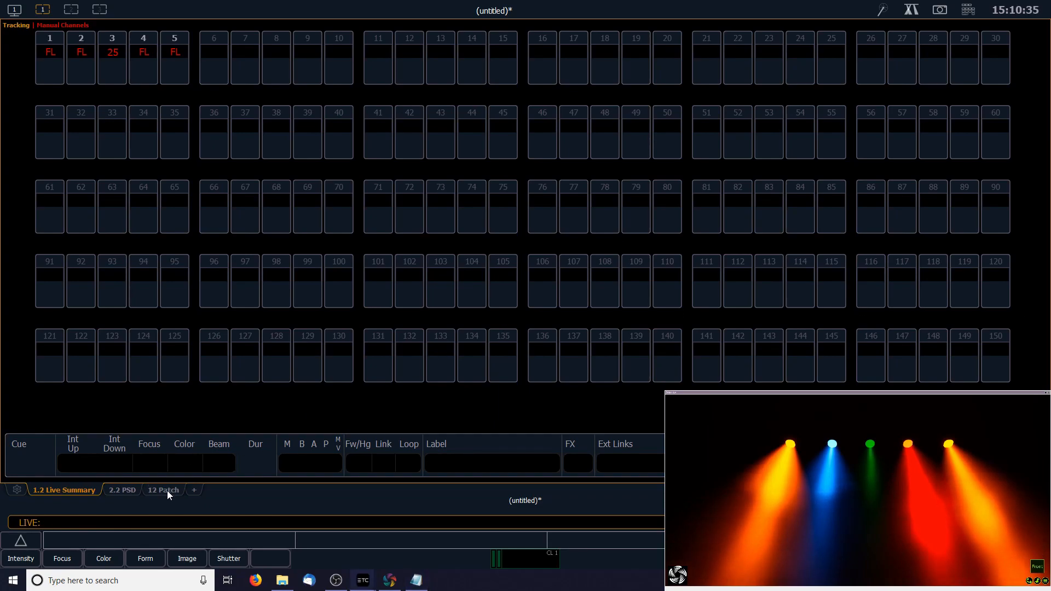
{"action": "left_click", "coordinate": [167, 491]}
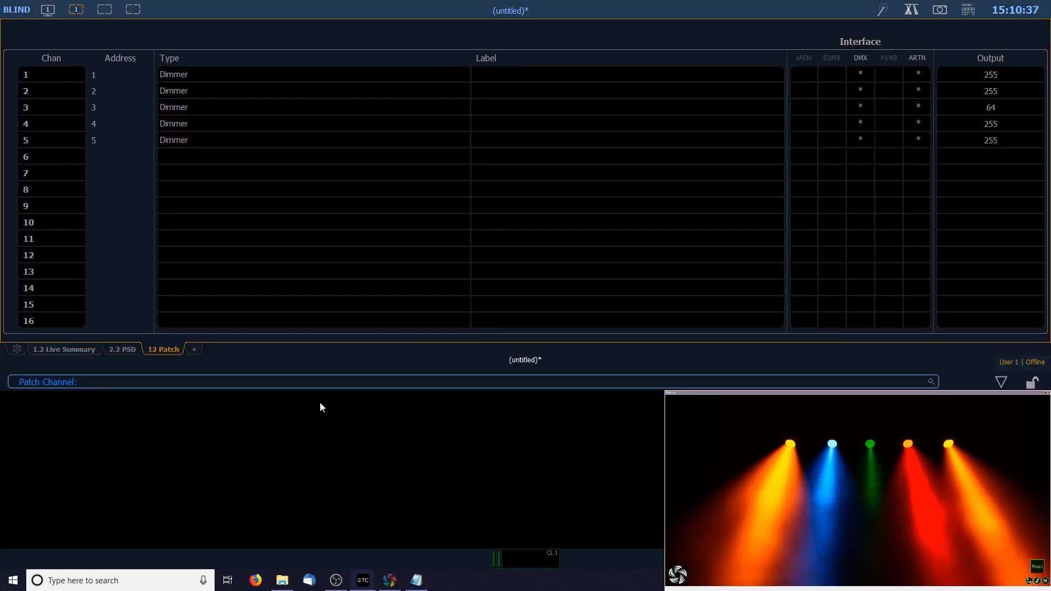
{"action": "type", "text": "6t7"}
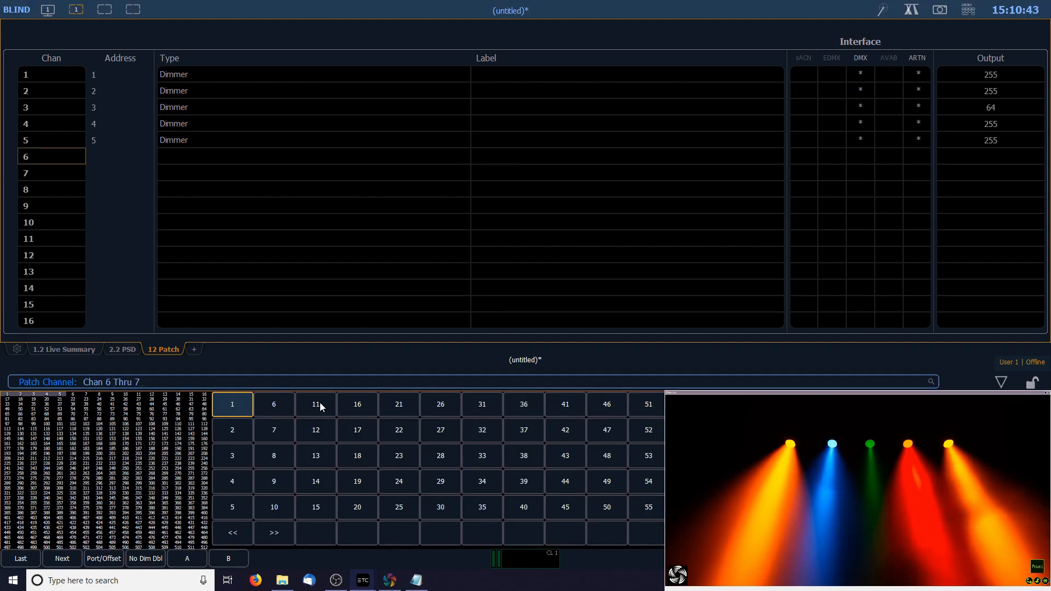
{"action": "left_click", "coordinate": [793, 411]}
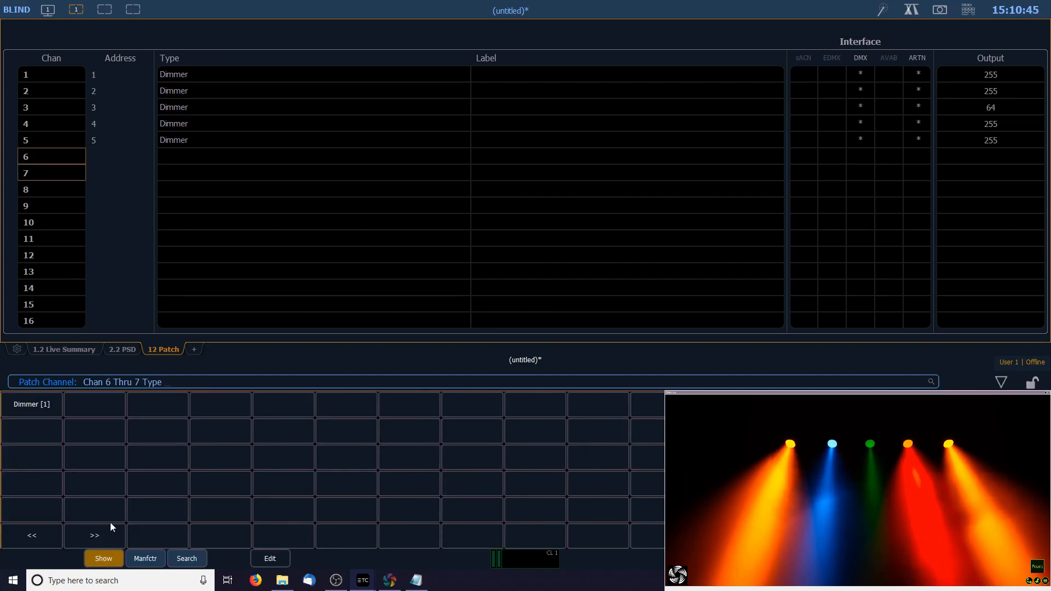
{"action": "left_click", "coordinate": [154, 561]}
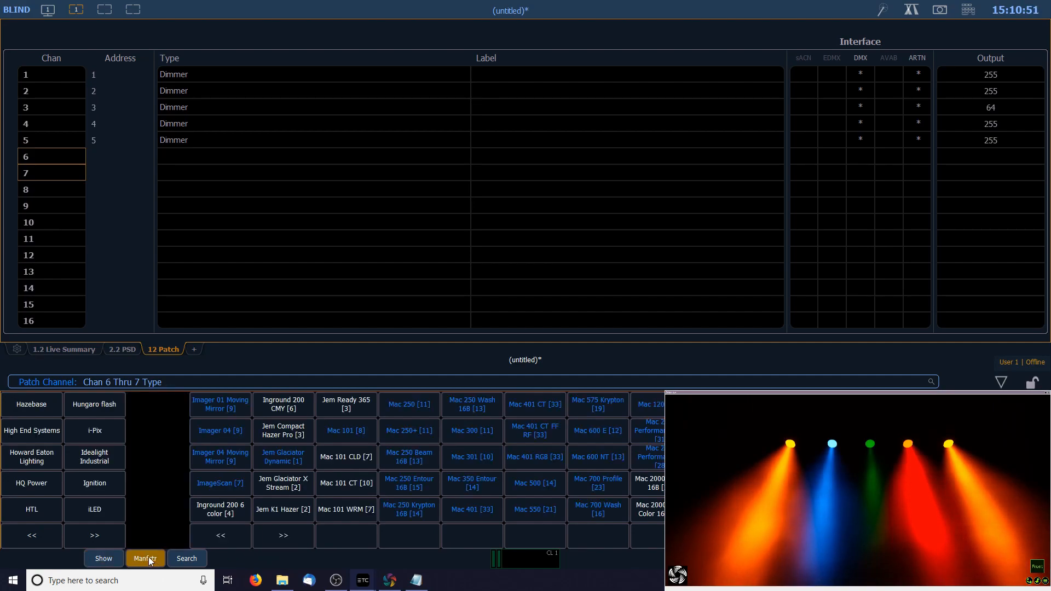
{"action": "left_click", "coordinate": [94, 536]}
{"action": "left_click", "coordinate": [94, 536]}
{"action": "left_click", "coordinate": [94, 536]}
{"action": "left_click", "coordinate": [94, 536]}
{"action": "left_click", "coordinate": [94, 536]}
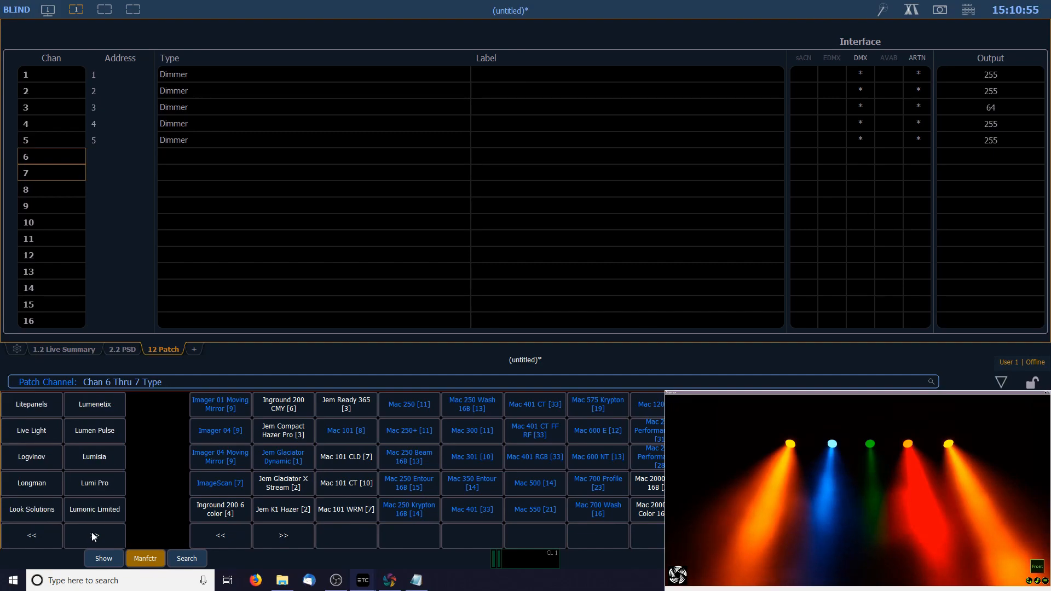
{"action": "left_click", "coordinate": [94, 536]}
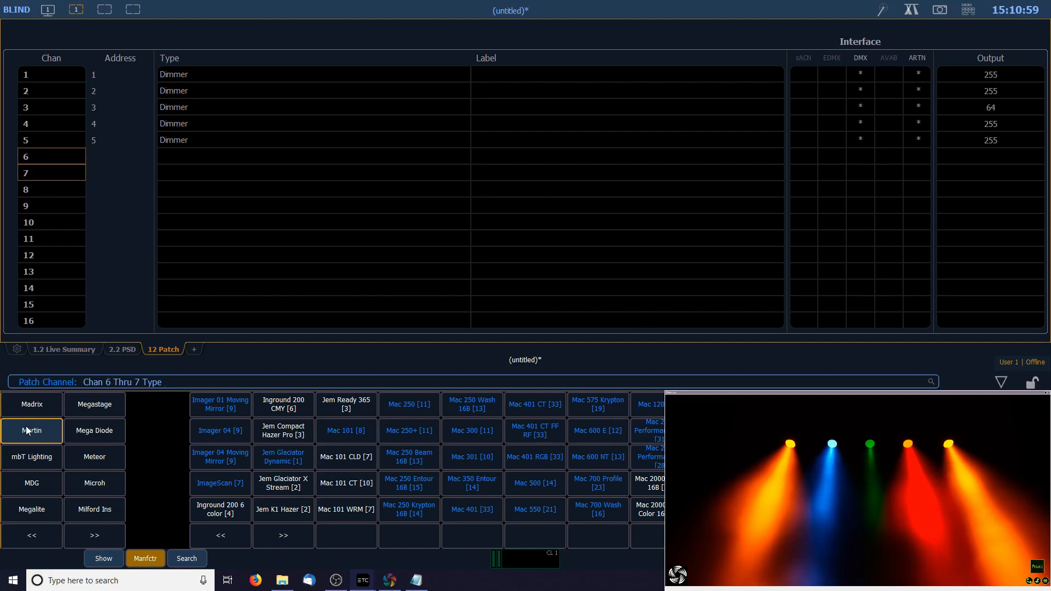
{"action": "left_click", "coordinate": [422, 485]}
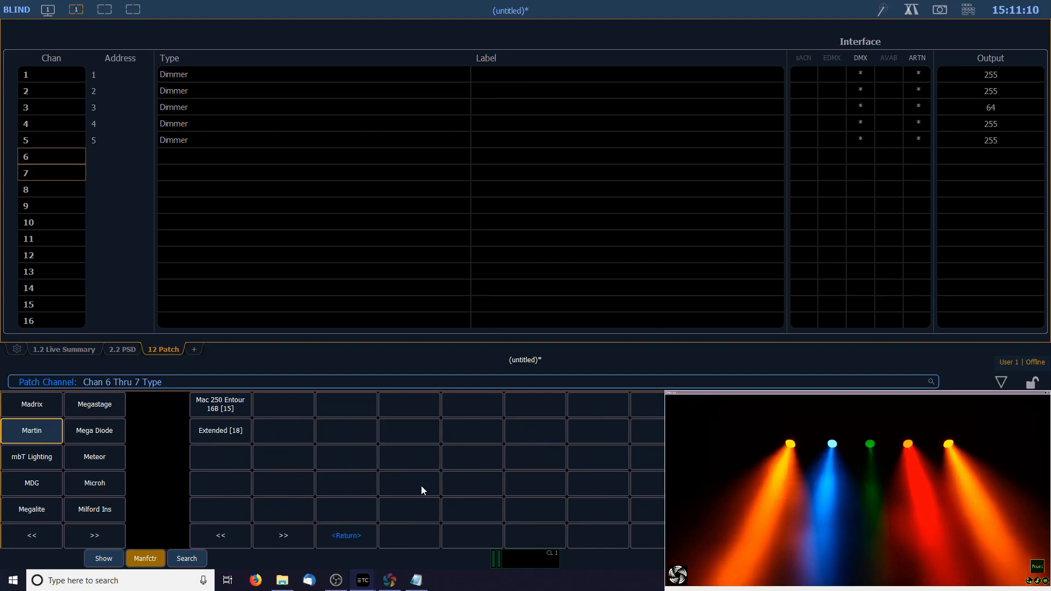
{"action": "left_click", "coordinate": [228, 431]}
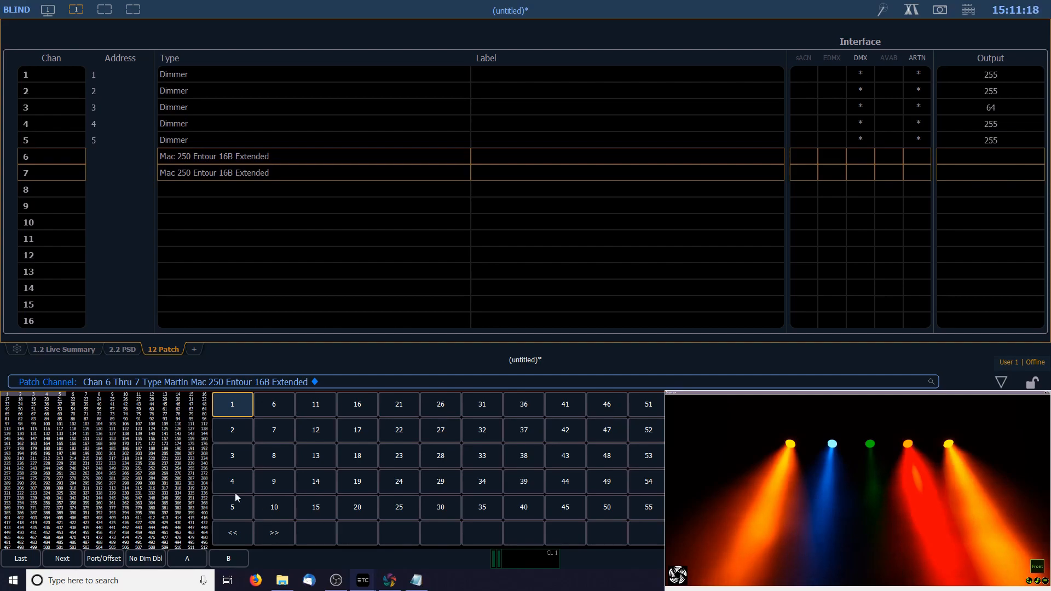
{"action": "left_click", "coordinate": [74, 393]}
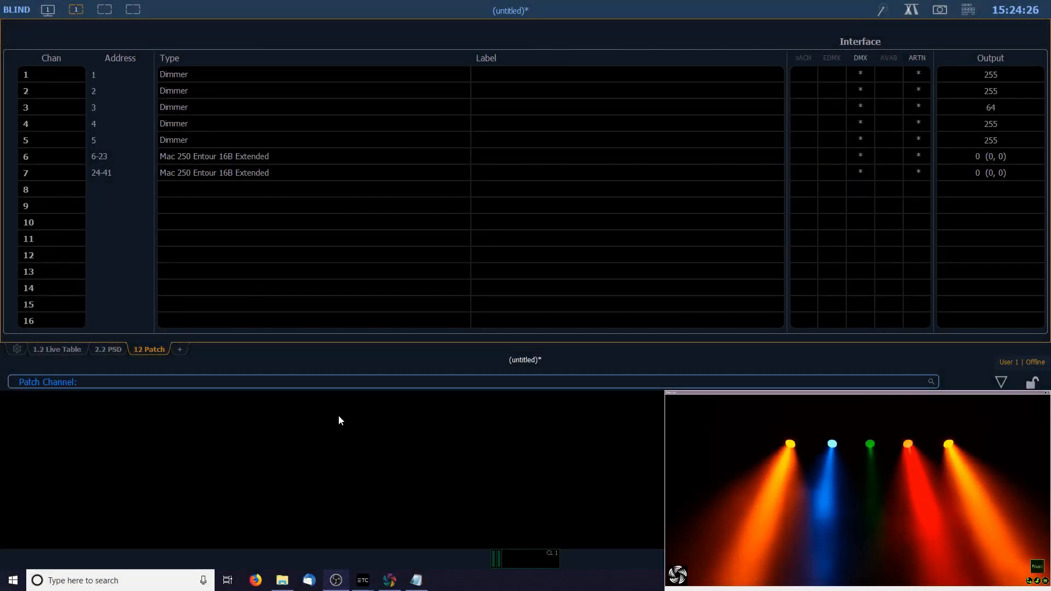
Return to the live display and compare its Summary and Table channel formats, finishing in the Table format.
{"action": "right_click", "coordinate": [57, 350]}
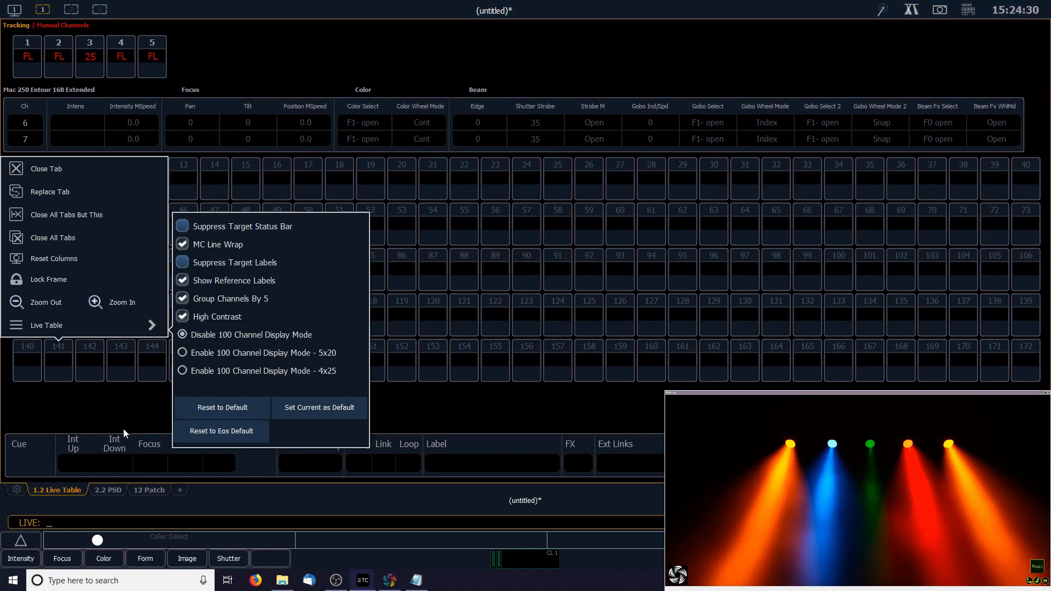
{"action": "left_click", "coordinate": [513, 411]}
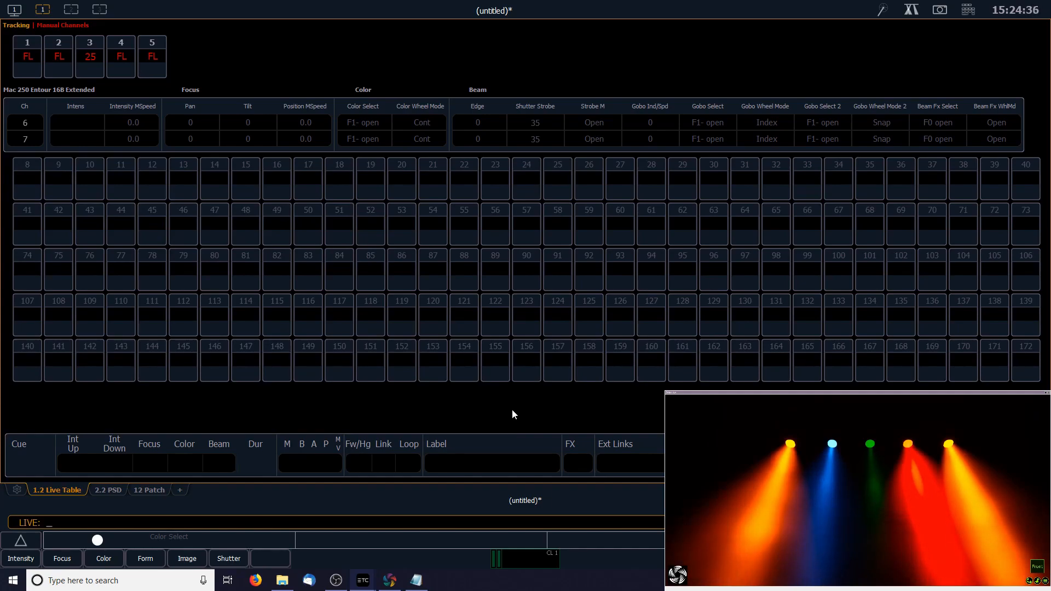
{"action": "key", "text": "F4"}
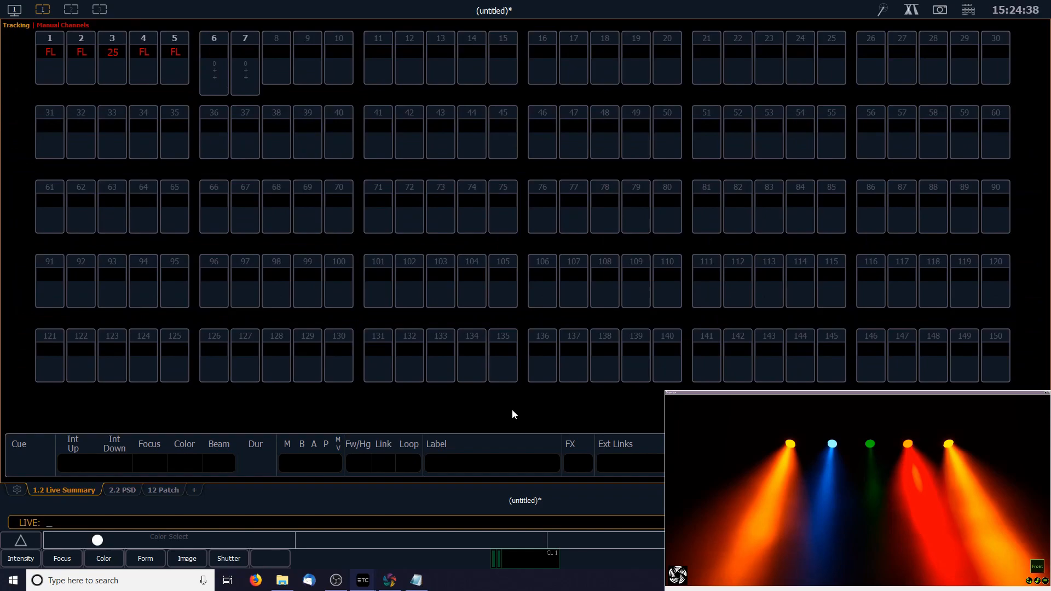
{"action": "key", "text": "F4"}
{"action": "key", "text": "F4"}
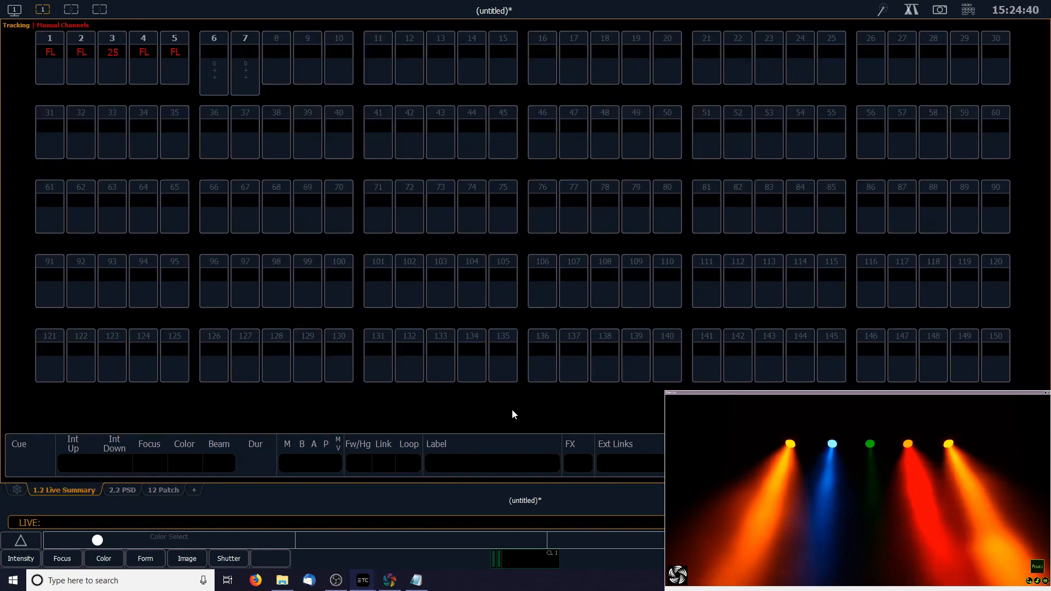
{"action": "key", "text": "F4"}
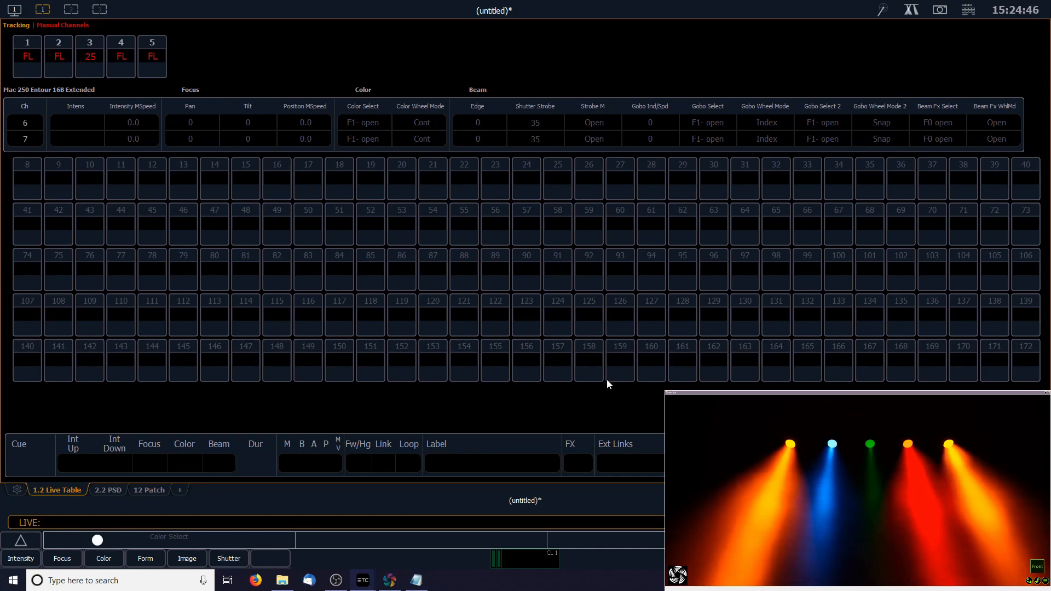
Bring channels 6 thru 7 to Full and set their Tilt to 100.
{"action": "type", "text": "6t7af"}
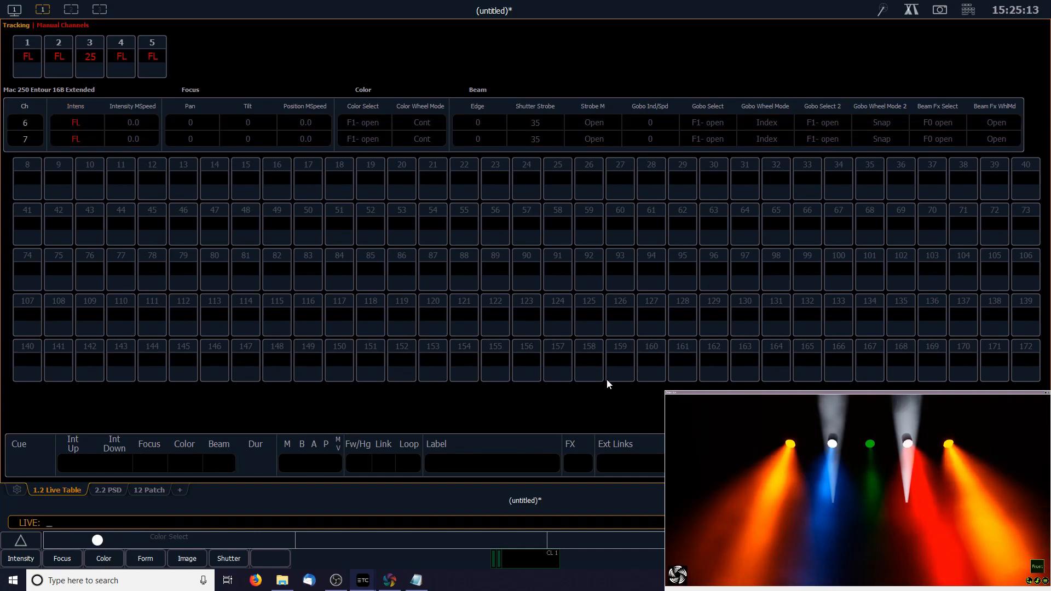
{"action": "type", "text": "6t7"}
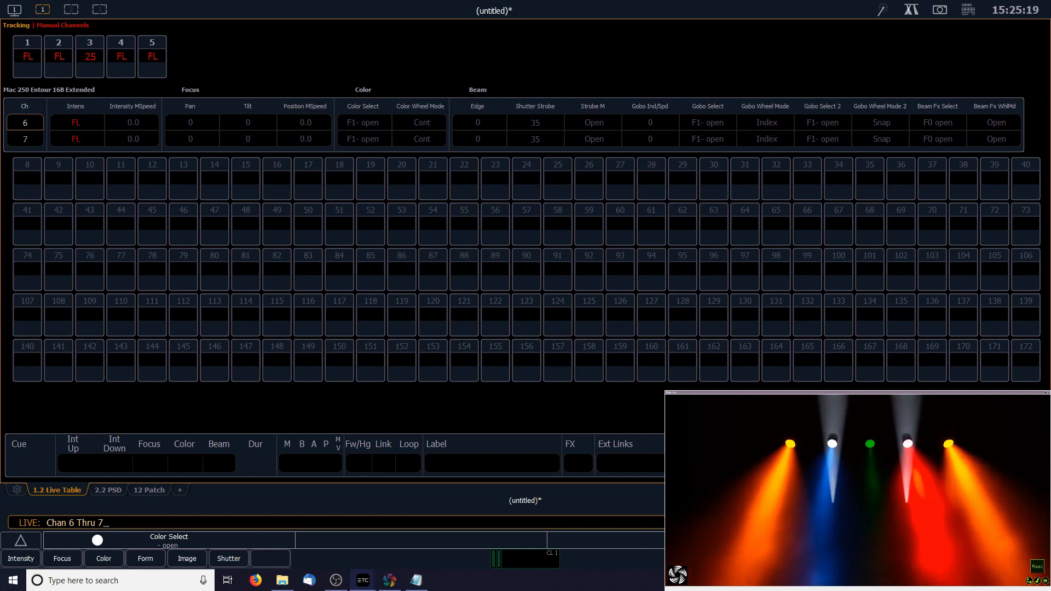
{"action": "key", "text": "F6"}
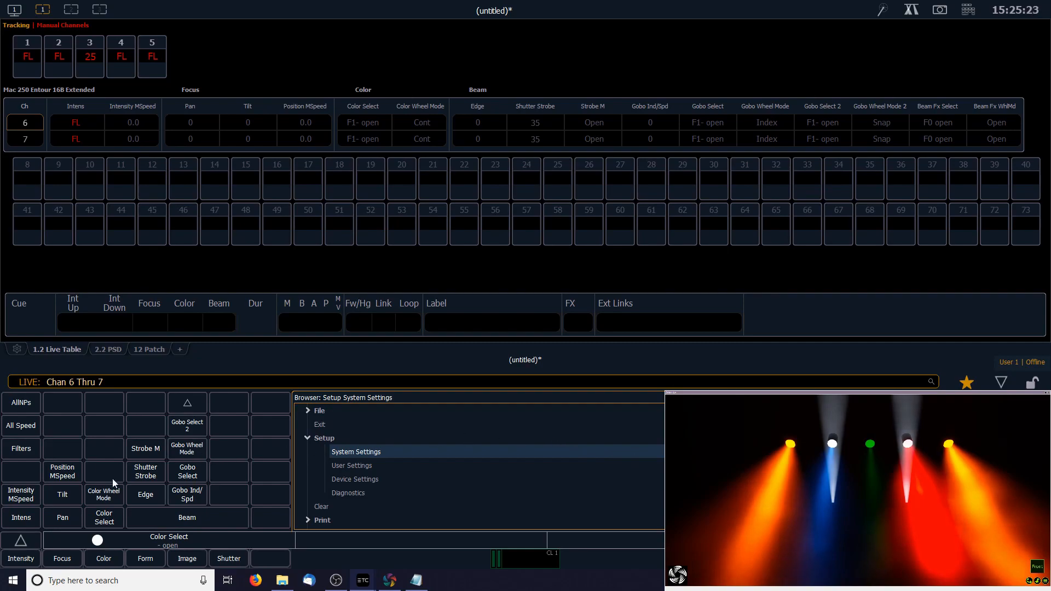
{"action": "left_click", "coordinate": [60, 493]}
{"action": "type", "text": "100"}
{"action": "key", "text": "Return"}
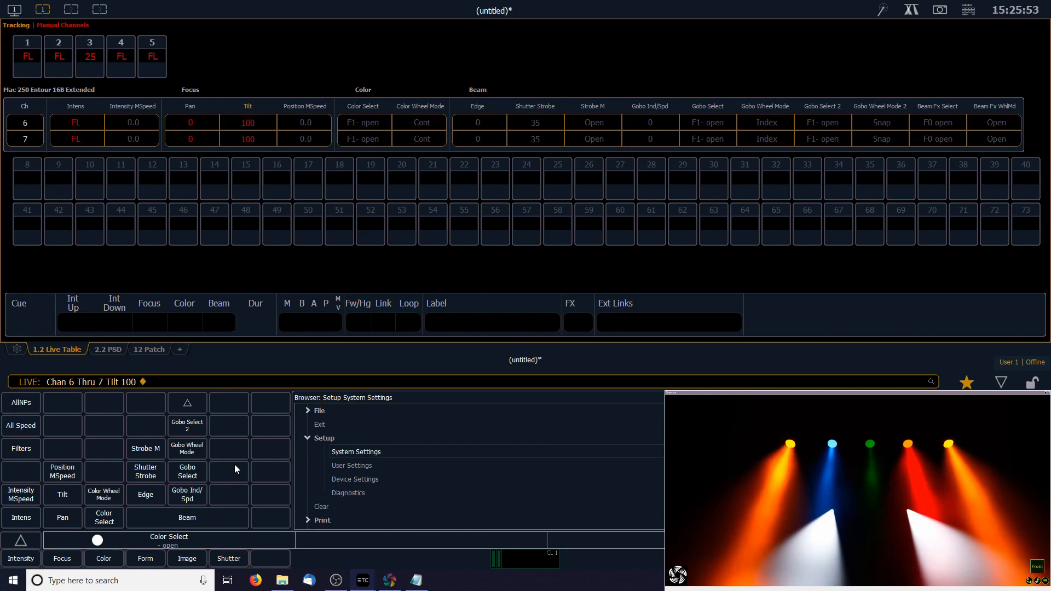
Send channels 6 thru 7 to their Home position.
{"action": "type", "text": "6t"}
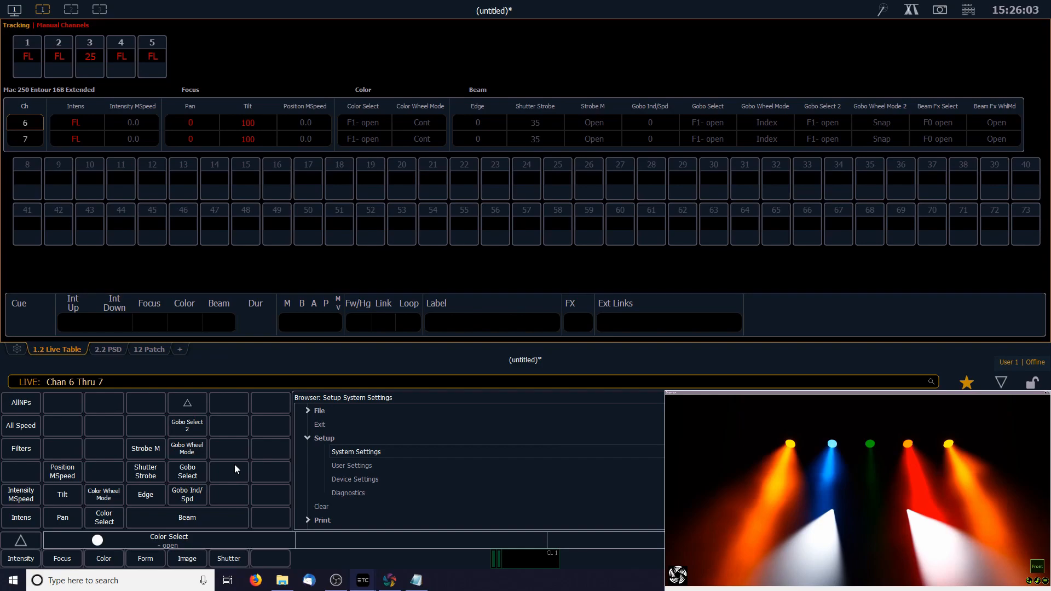
{"action": "key", "text": "Home"}
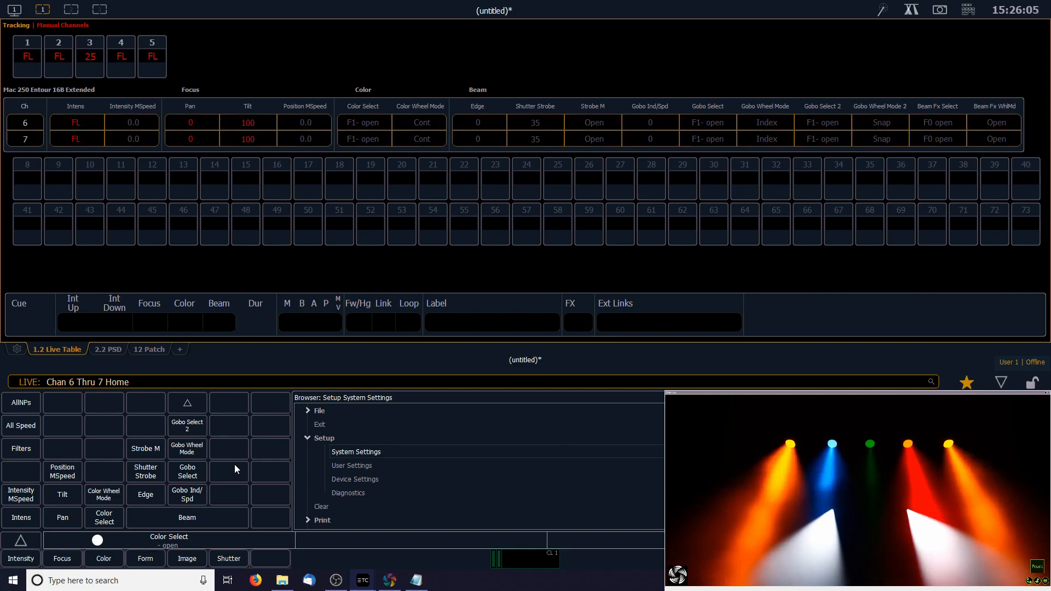
{"action": "key", "text": "Return"}
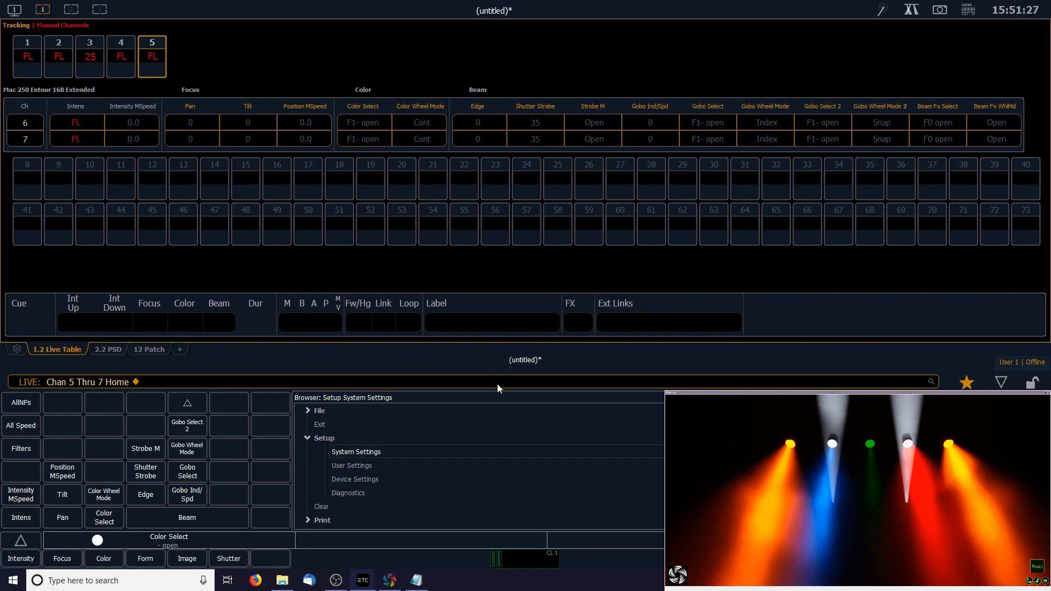
Select channels 6 thru 7 and set their Color Select to magenta 507 in the moving light controls.
{"action": "key", "text": "BackSpace"}
{"action": "type", "text": "6t7"}
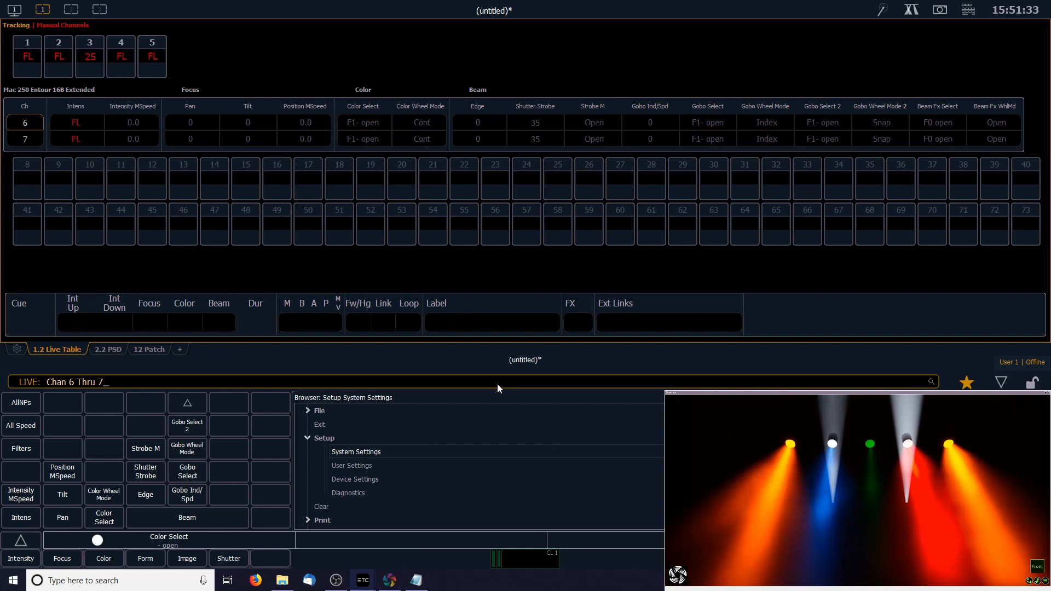
{"action": "left_click", "coordinate": [913, 10]}
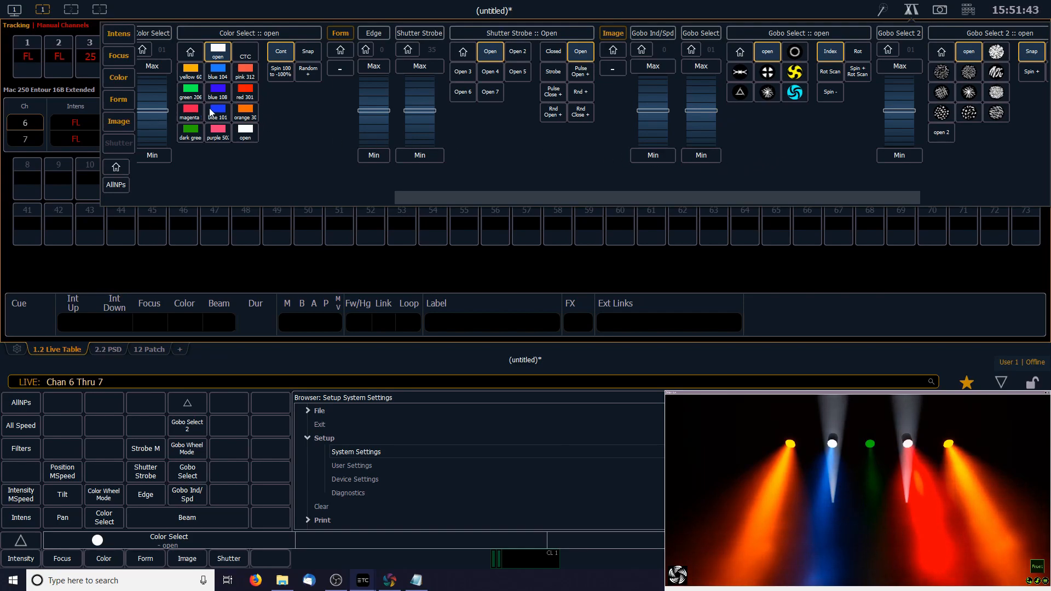
{"action": "left_click", "coordinate": [192, 118]}
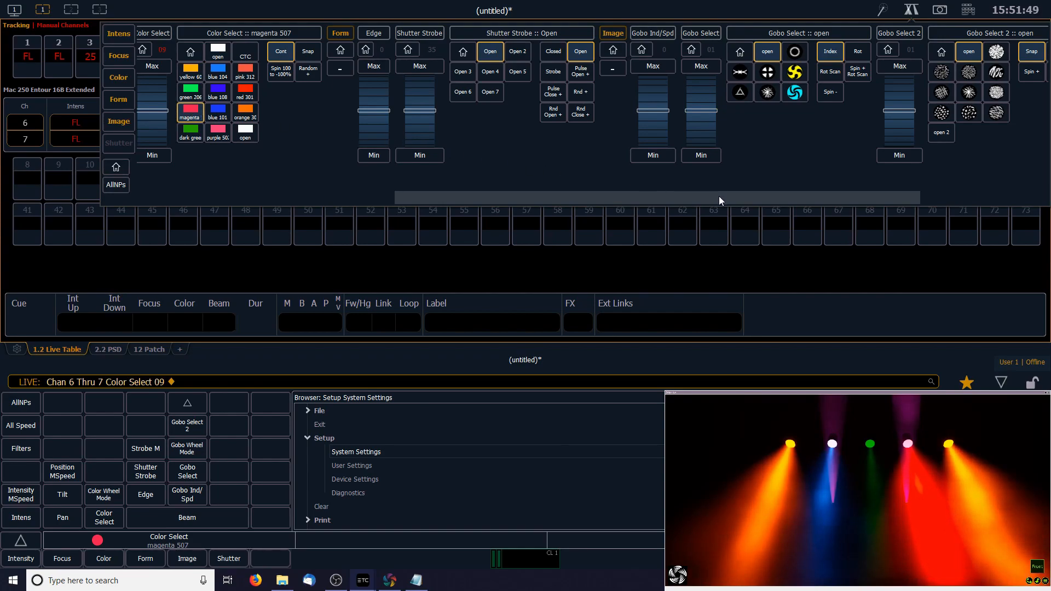
Set the Gobo Select of channels 6 thru 7 to the twisted triangle gobo.
{"action": "left_click_drag", "start_coordinate": [718, 201], "coordinate": [333, 197]}
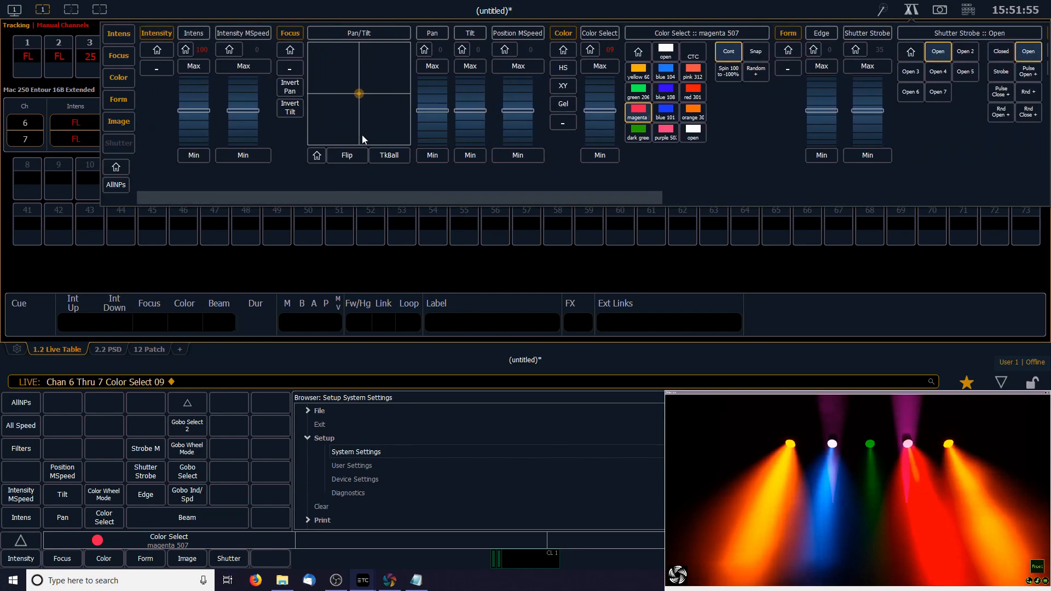
{"action": "left_click_drag", "start_coordinate": [425, 195], "coordinate": [697, 182]}
{"action": "left_click", "coordinate": [707, 92]}
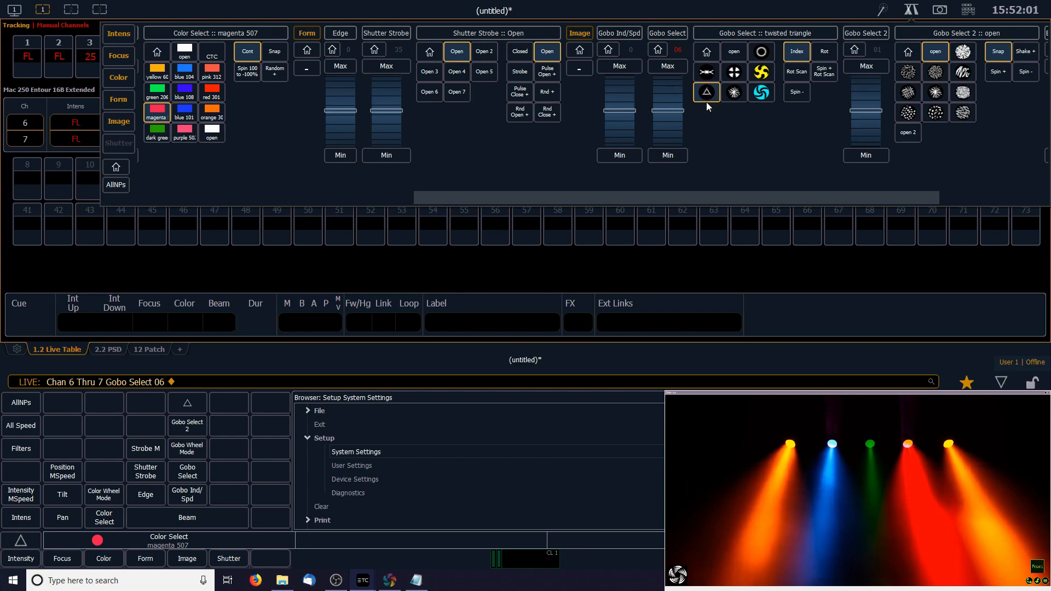
Aim channels 6 thru 7 at Tilt 79 and sweep their Pan back and forth, finishing at Pan 0.
{"action": "left_click_drag", "start_coordinate": [709, 197], "coordinate": [425, 198]}
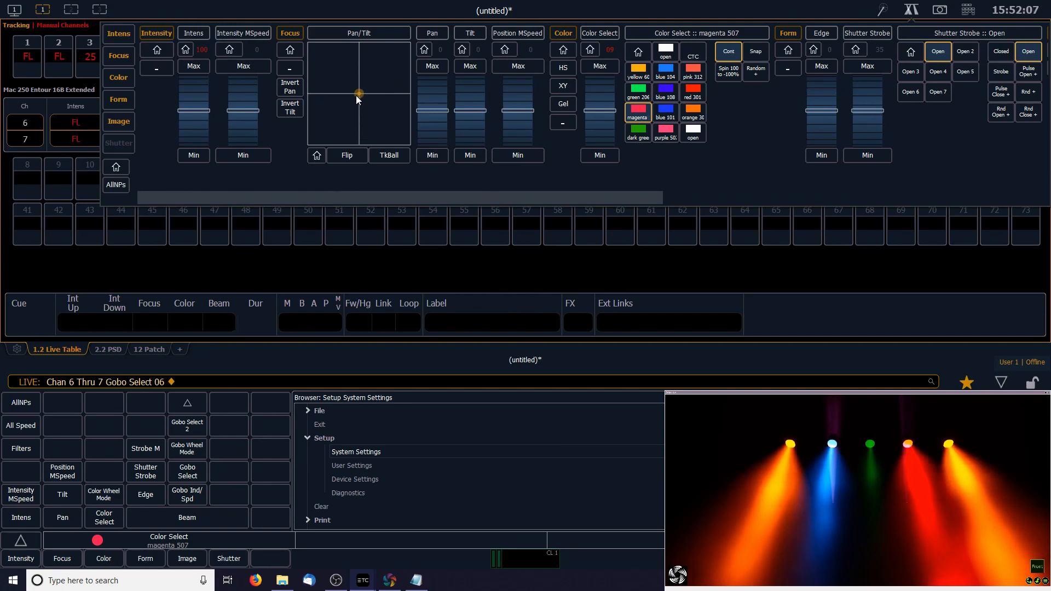
{"action": "left_click_drag", "start_coordinate": [357, 95], "coordinate": [363, 66]}
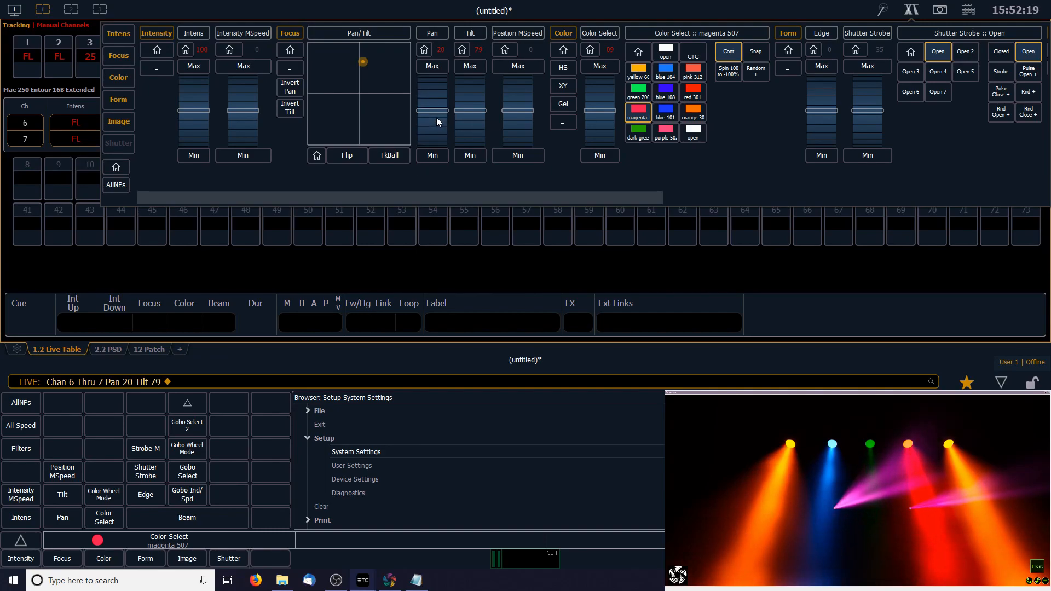
{"action": "scroll", "coordinate": [439, 121], "scroll_direction": "down", "scroll_amount": 8}
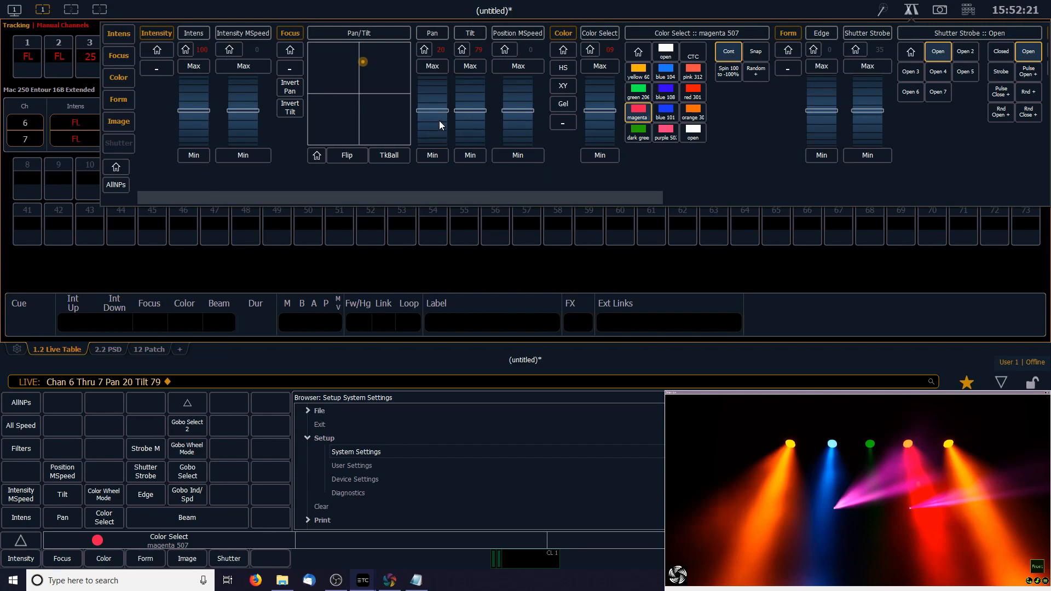
{"action": "scroll", "coordinate": [432, 127], "scroll_direction": "down", "scroll_amount": 20}
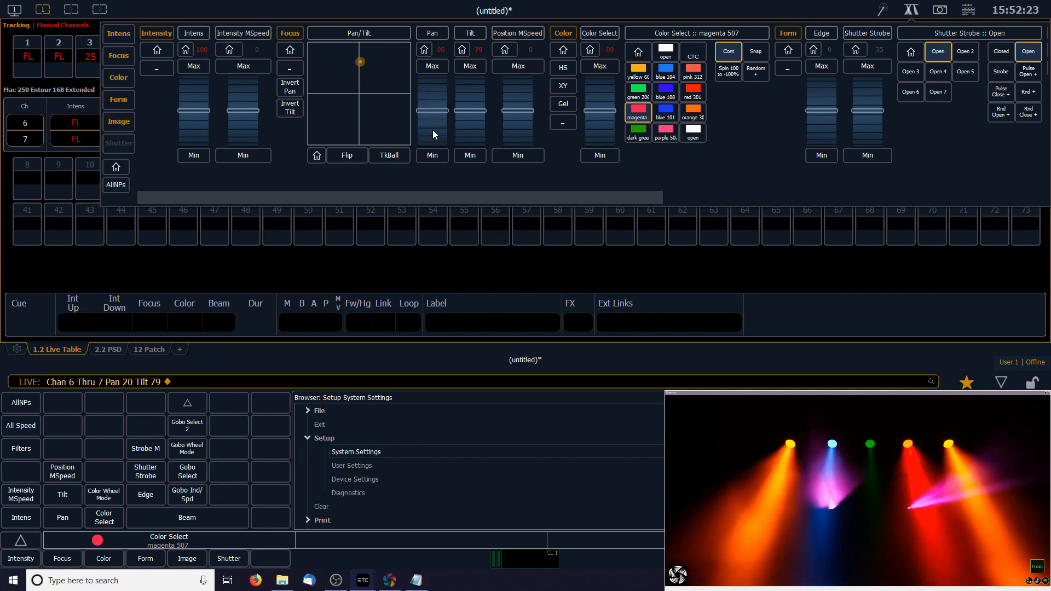
{"action": "scroll", "coordinate": [434, 85], "scroll_direction": "up", "scroll_amount": 20}
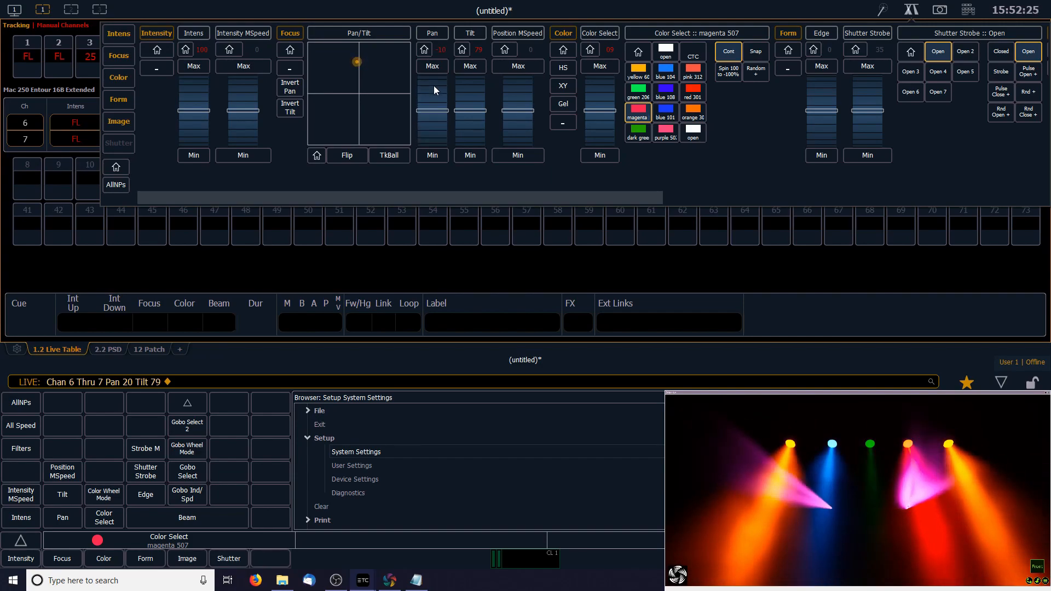
{"action": "scroll", "coordinate": [435, 117], "scroll_direction": "down", "scroll_amount": 2}
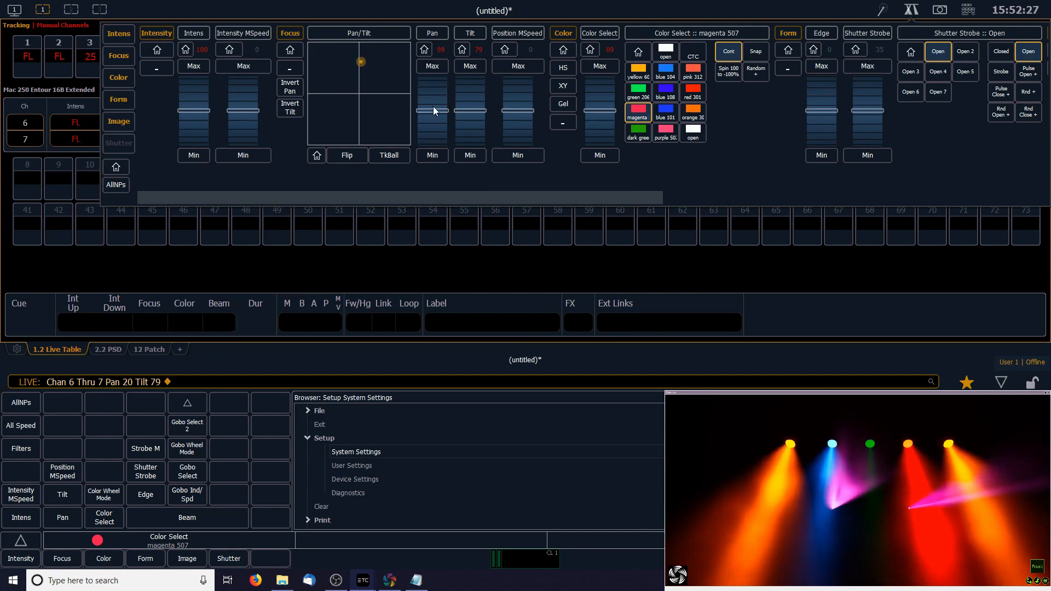
{"action": "scroll", "coordinate": [436, 120], "scroll_direction": "down", "scroll_amount": 7}
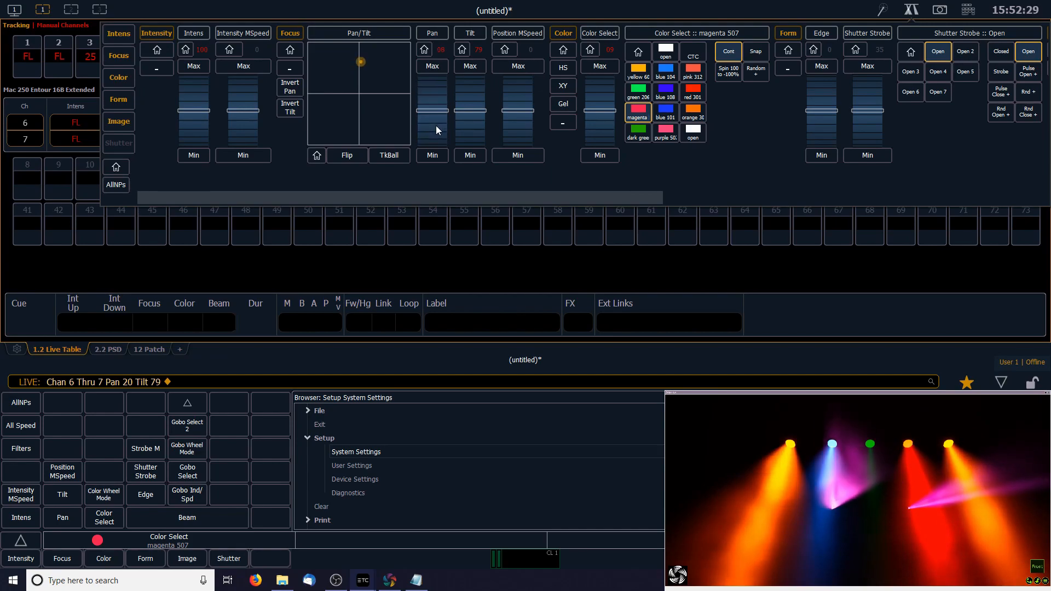
{"action": "scroll", "coordinate": [436, 127], "scroll_direction": "down", "scroll_amount": 2}
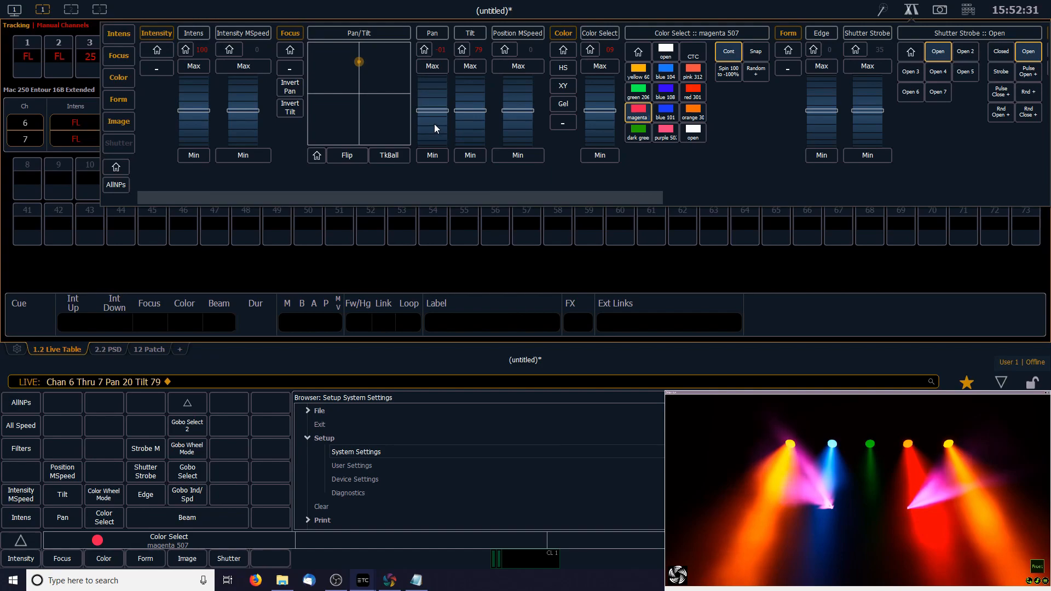
{"action": "scroll", "coordinate": [434, 124], "scroll_direction": "down", "scroll_amount": 3}
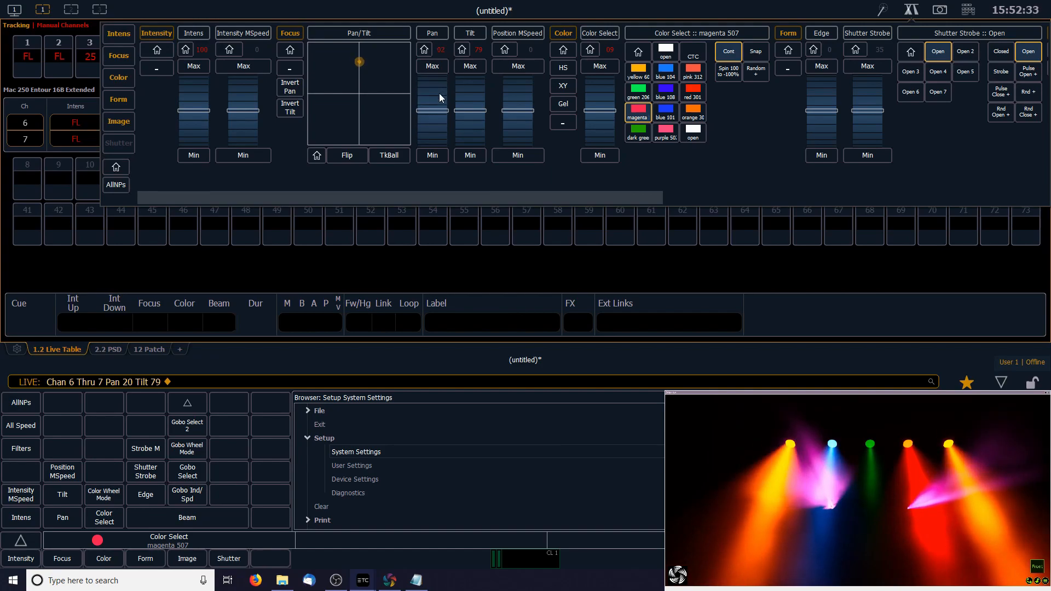
{"action": "scroll", "coordinate": [438, 116], "scroll_direction": "up", "scroll_amount": 3}
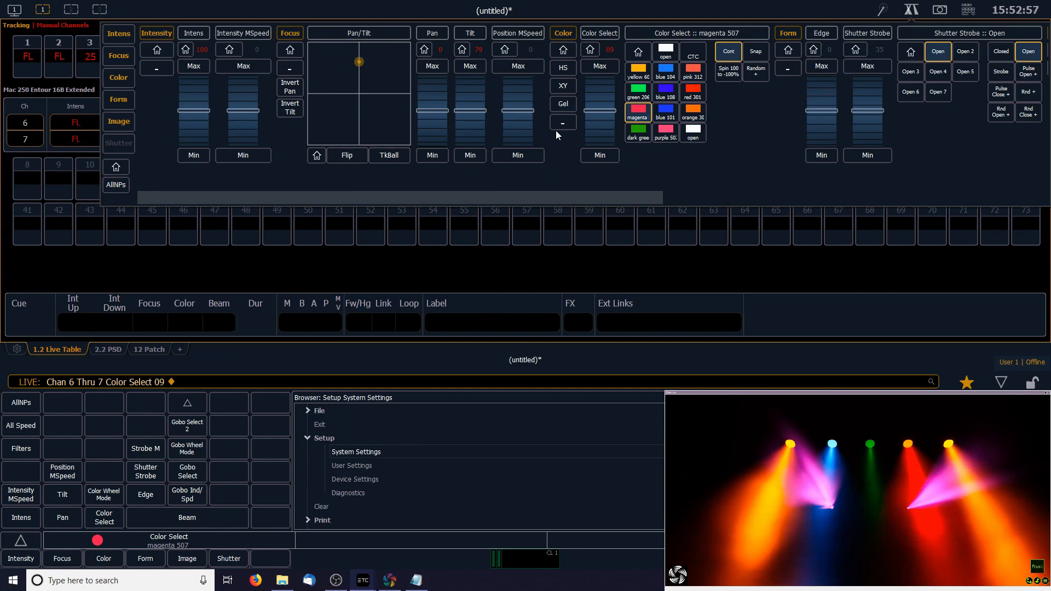
Home the Color Select of channels 6 thru 7, then try blue 101 and finish on orange 306.
{"action": "left_click", "coordinate": [643, 54]}
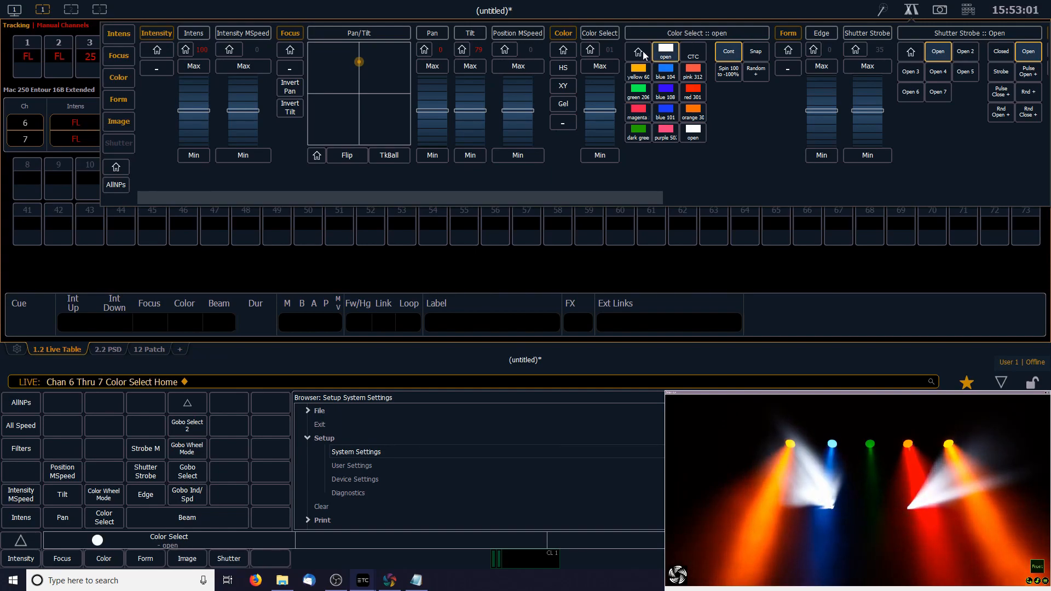
{"action": "left_click", "coordinate": [689, 102]}
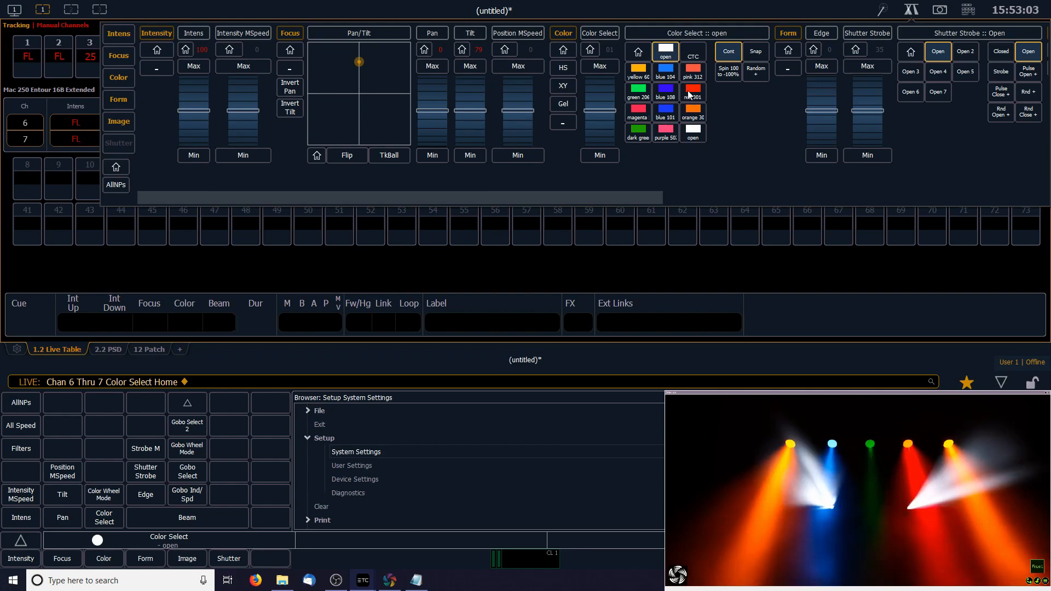
{"action": "left_click", "coordinate": [670, 116]}
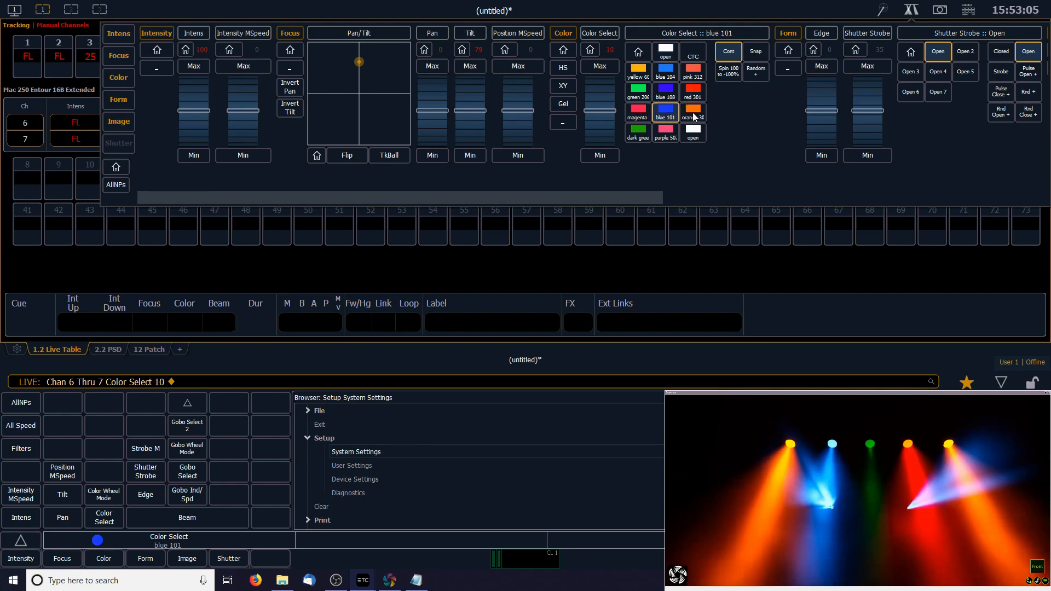
{"action": "left_click", "coordinate": [694, 117]}
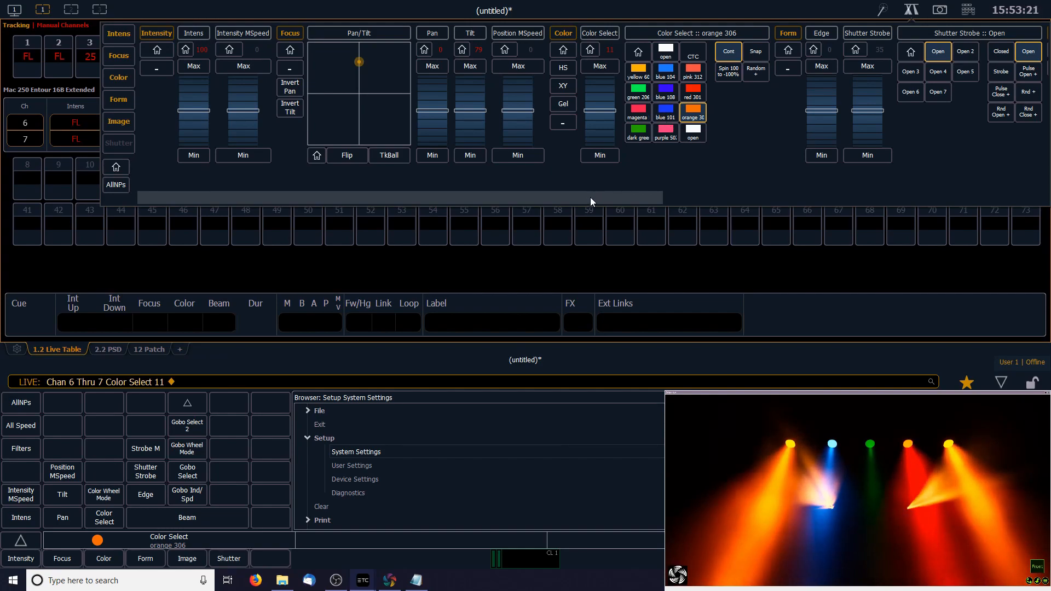
Set the Gobo Wheel Mode of channels 6 thru 7 to Rot and their Gobo Ind/Spd to 23.
{"action": "left_click_drag", "start_coordinate": [590, 198], "coordinate": [843, 160]}
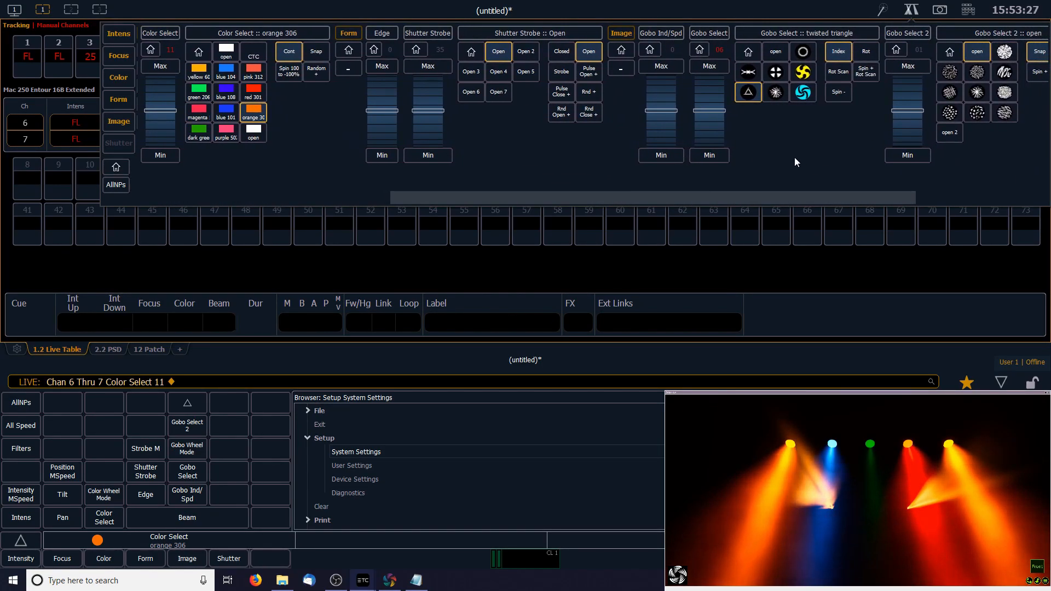
{"action": "left_click", "coordinate": [868, 55]}
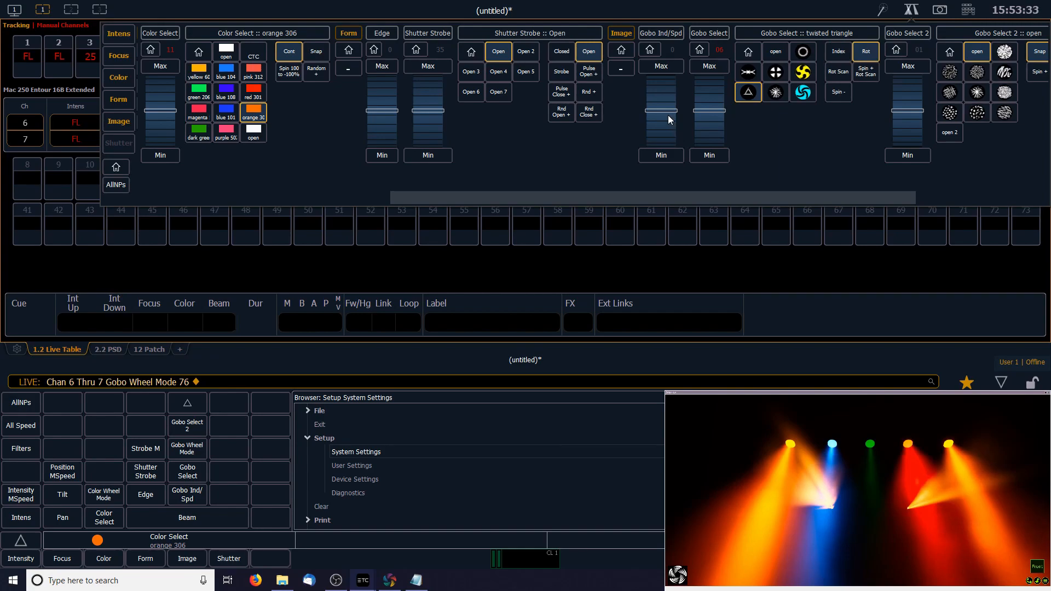
{"action": "mouse_move", "coordinate": [665, 109]}
{"action": "left_mouse_down"}
{"action": "mouse_move", "coordinate": [661, 86]}
{"action": "mouse_move", "coordinate": [665, 127]}
{"action": "left_mouse_up"}
{"action": "left_click_drag", "start_coordinate": [666, 91], "coordinate": [666, 123]}
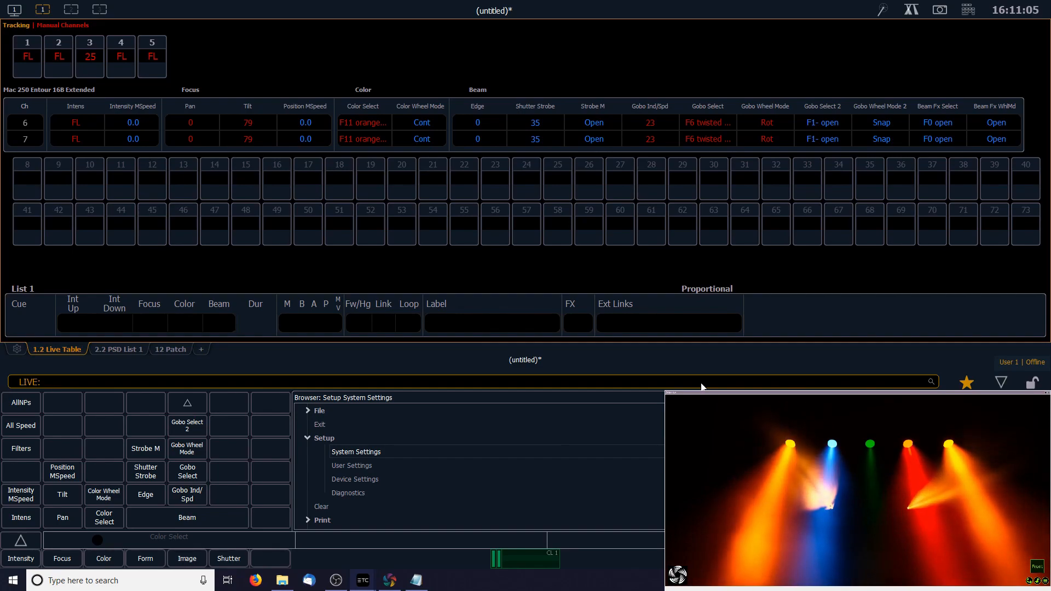
Record the current look as Cue 1, check it in the cue list, and return to the live table.
{"action": "key", "text": "r"}
{"action": "key", "text": "q"}
{"action": "key", "text": "1"}
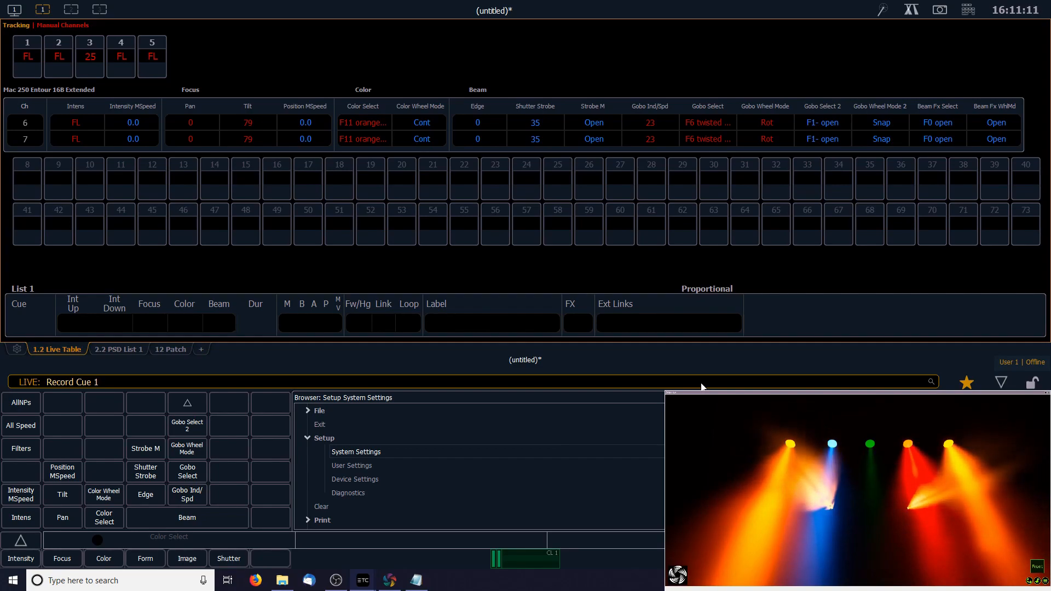
{"action": "key", "text": "Return"}
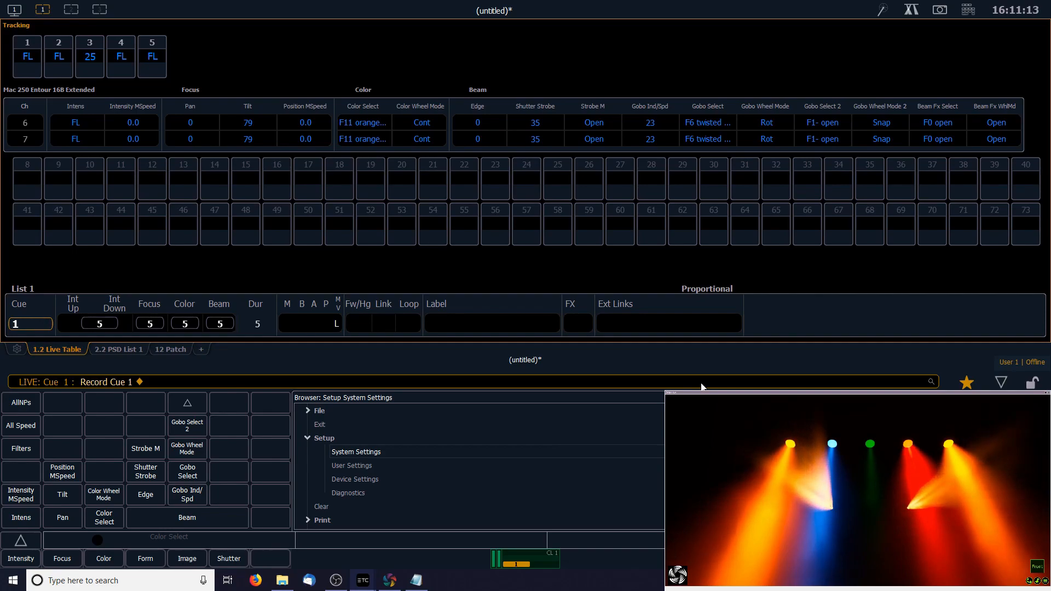
{"action": "left_click", "coordinate": [126, 352]}
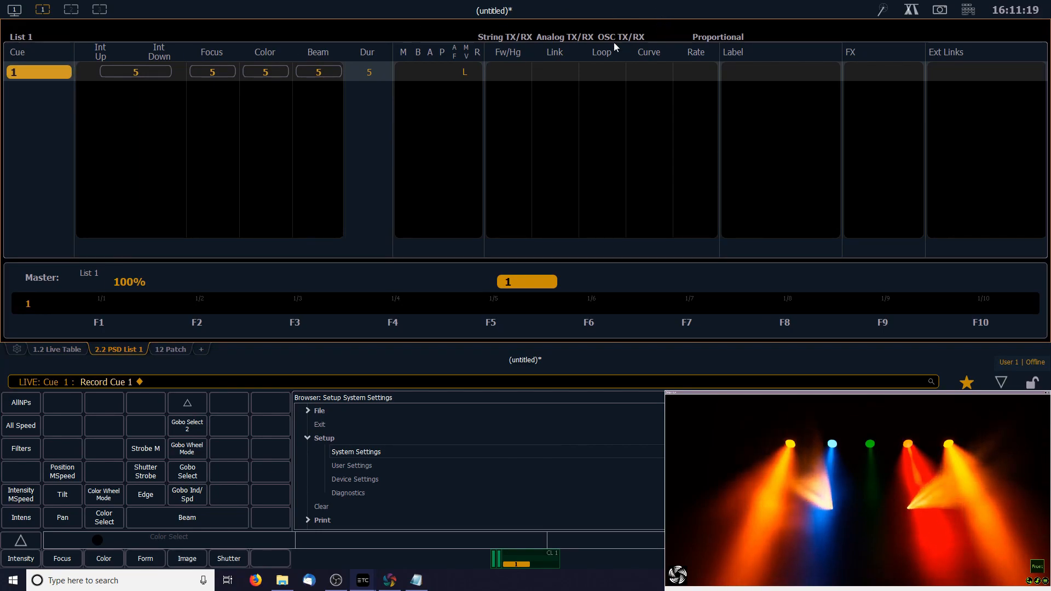
{"action": "left_click", "coordinate": [76, 351]}
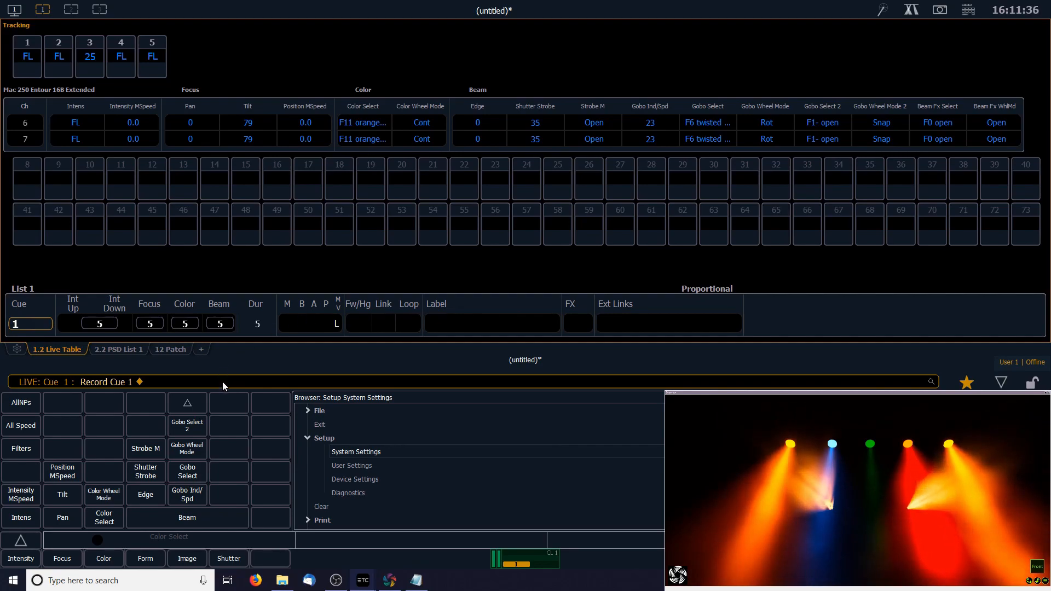
Send the active cue out with Go To Cue Out to black out the stage.
{"action": "key", "text": "BackSpace"}
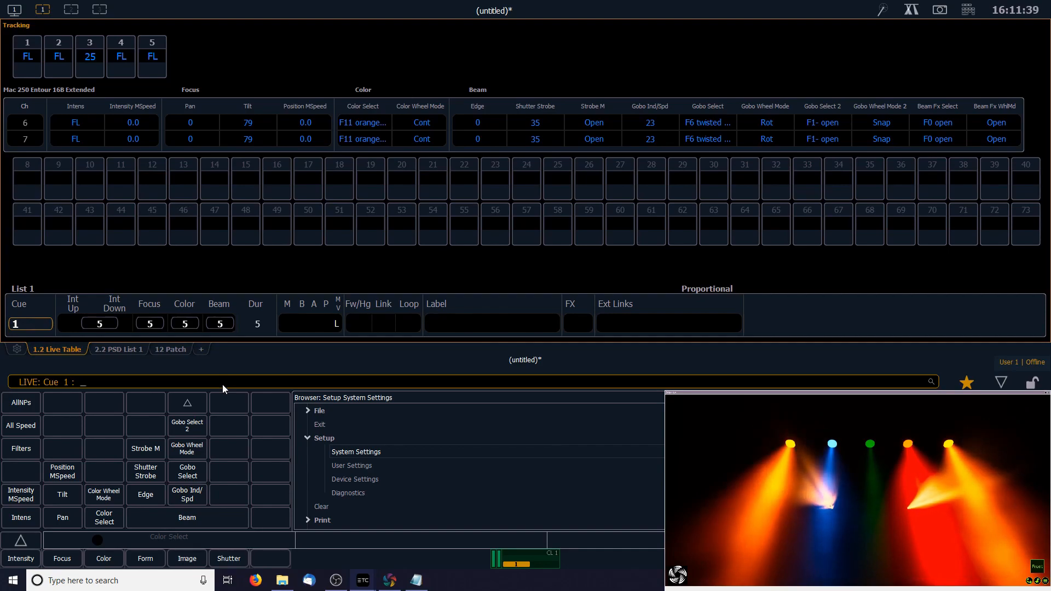
{"action": "key", "text": "ctrl+shift+g"}
{"action": "key", "text": "o"}
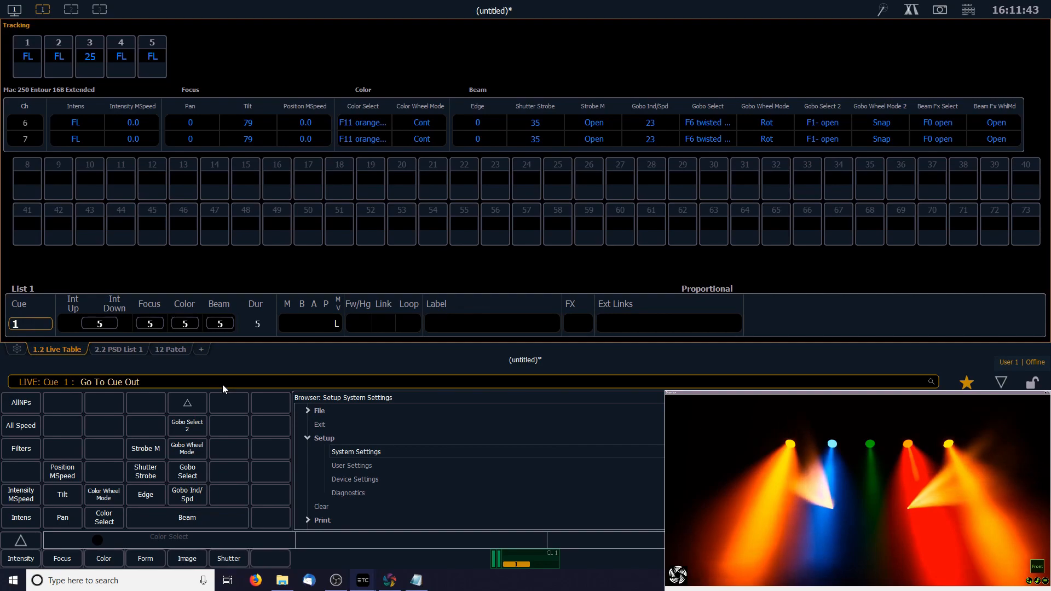
{"action": "key", "text": "Return"}
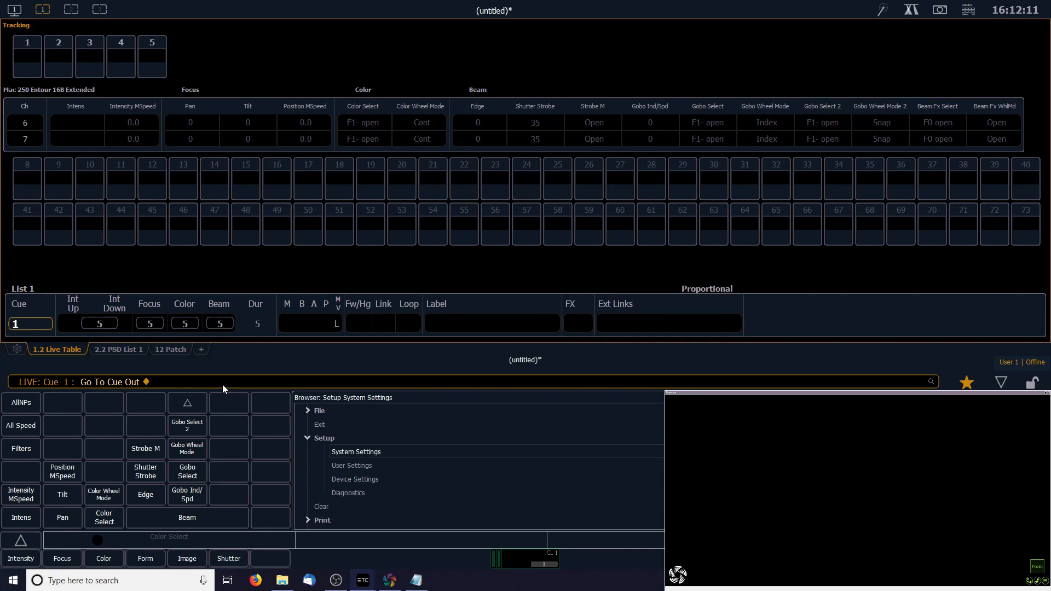
Record the blackout as Cue 2 and display the cue list.
{"action": "key", "text": "r"}
{"action": "key", "text": "q"}
{"action": "key", "text": "2"}
{"action": "key", "text": "Return"}
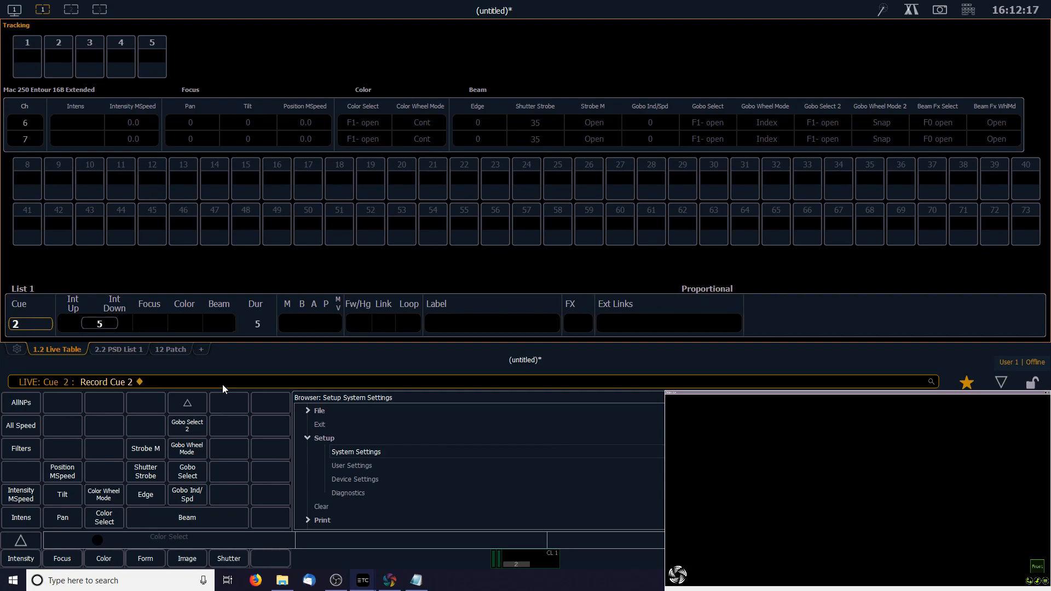
{"action": "left_click", "coordinate": [124, 349]}
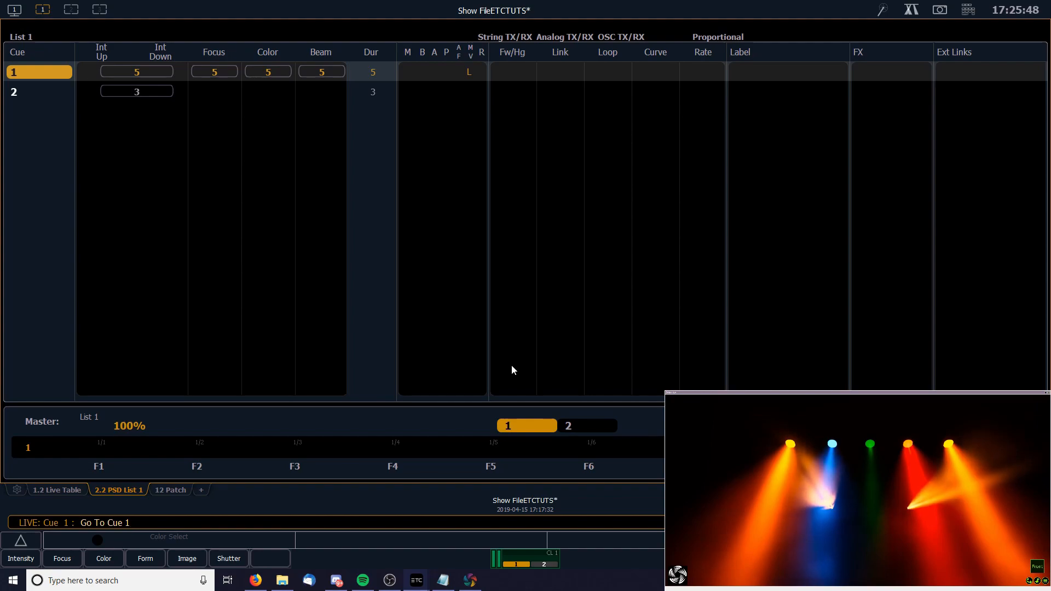
Go to Cue 1, then enable Spacebar Go and use it to run Cue 2.
{"action": "key", "text": "Return"}
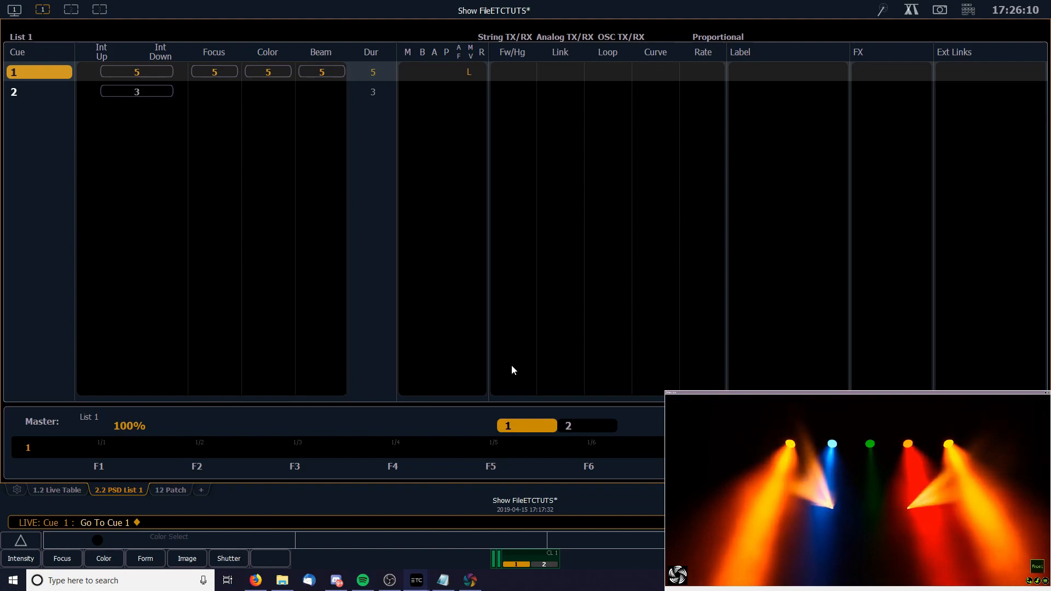
{"action": "key", "text": "space"}
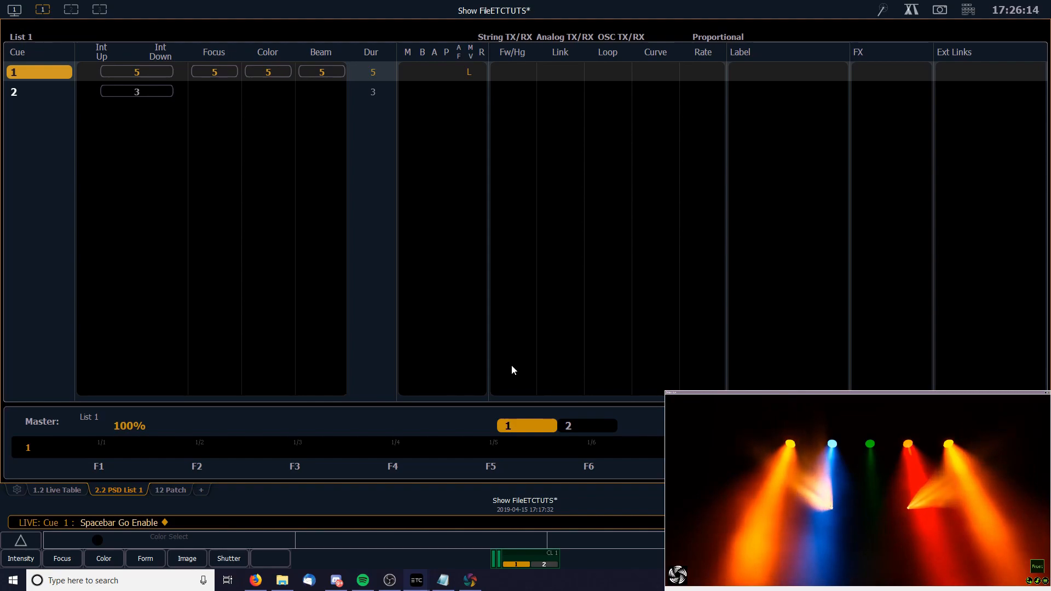
{"action": "key", "text": "space"}
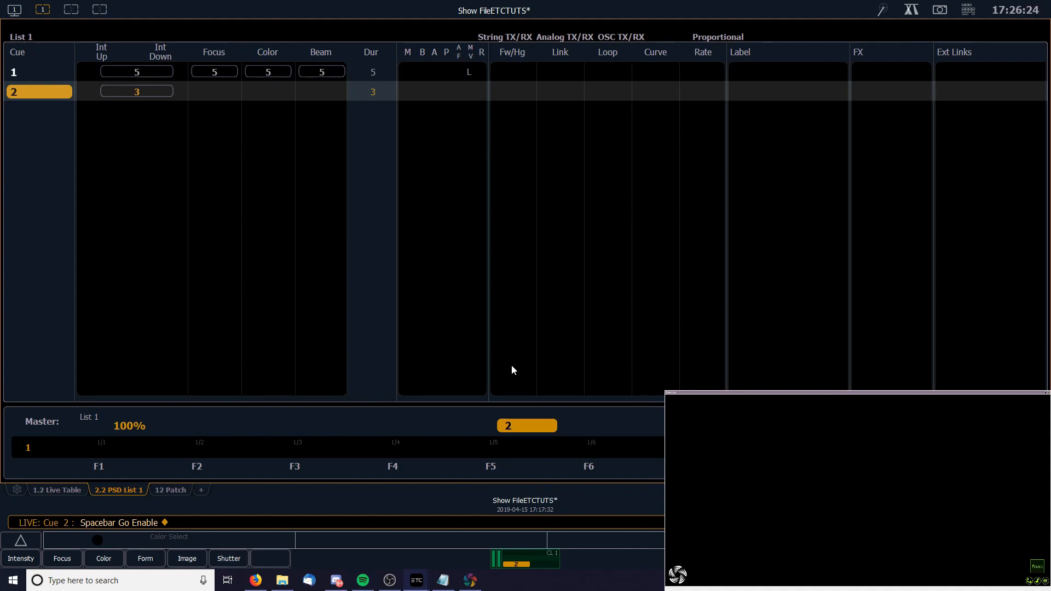
Set the time of Cue 2 to 3 seconds.
{"action": "key", "text": "q"}
{"action": "key", "text": "t"}
{"action": "key", "text": "3"}
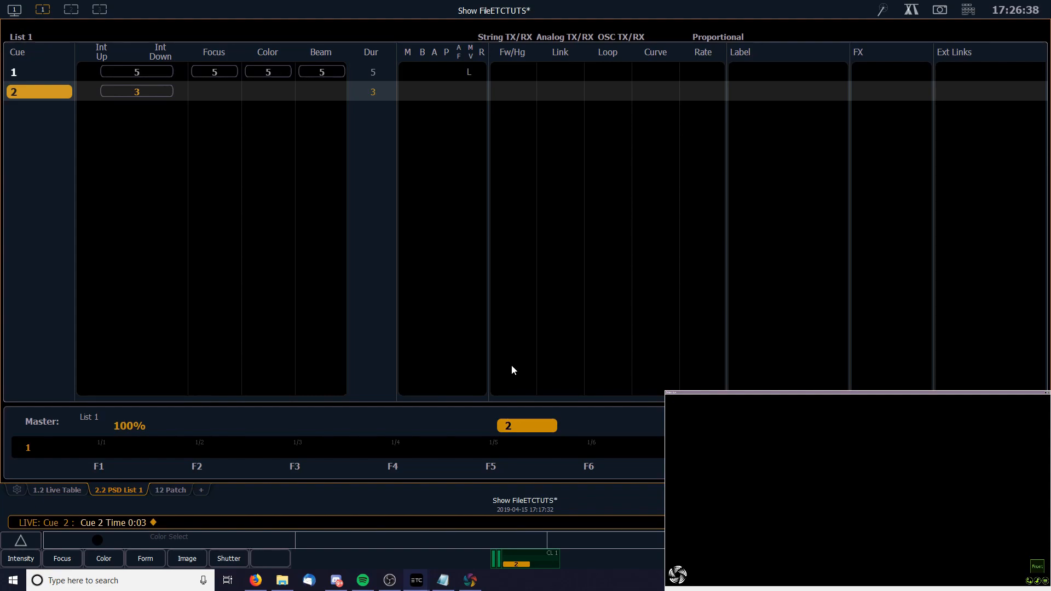
Play back the cue list by running Cue 1 and then Cue 2 to check their timing.
{"action": "key", "text": "ctrl+space"}
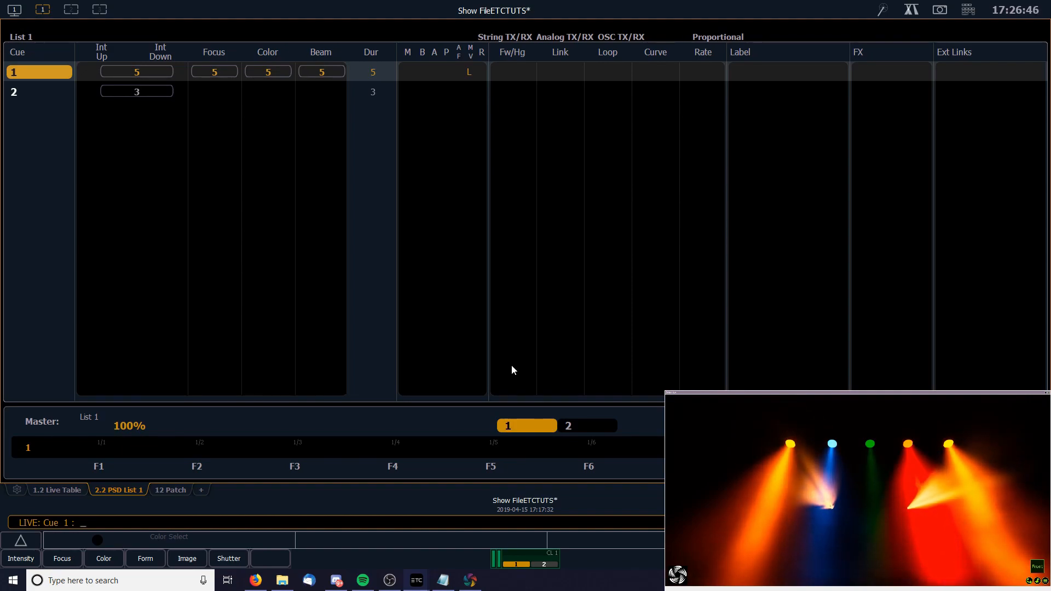
{"action": "key", "text": "ctrl+space"}
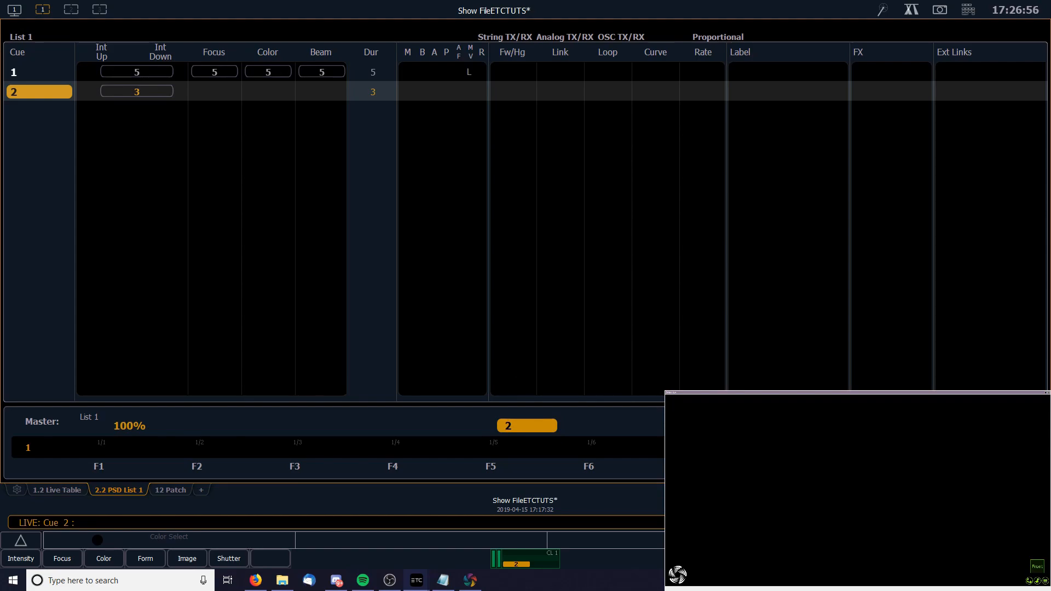
Start saving a copy of the show file to the F: drive and confirm the save.
{"action": "key", "text": "F11"}
{"action": "left_click", "coordinate": [320, 411]}
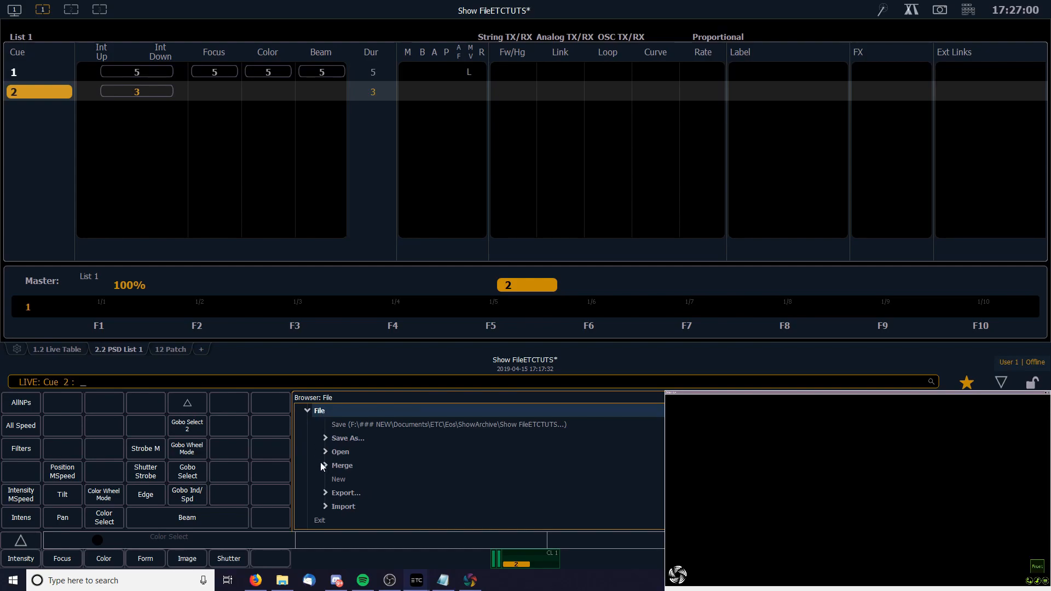
{"action": "left_click", "coordinate": [347, 439]}
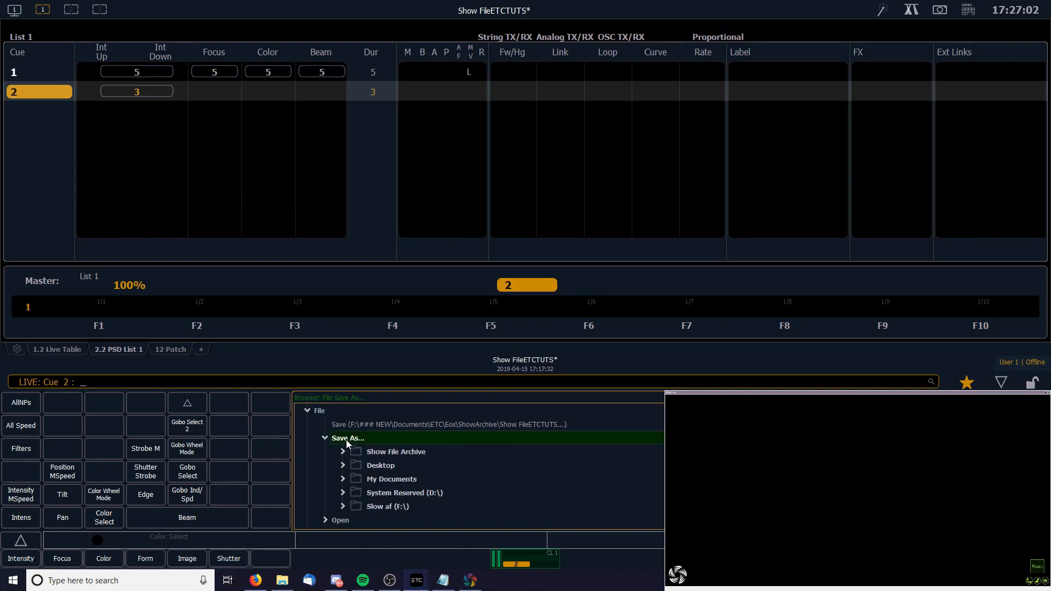
{"action": "left_click", "coordinate": [401, 507]}
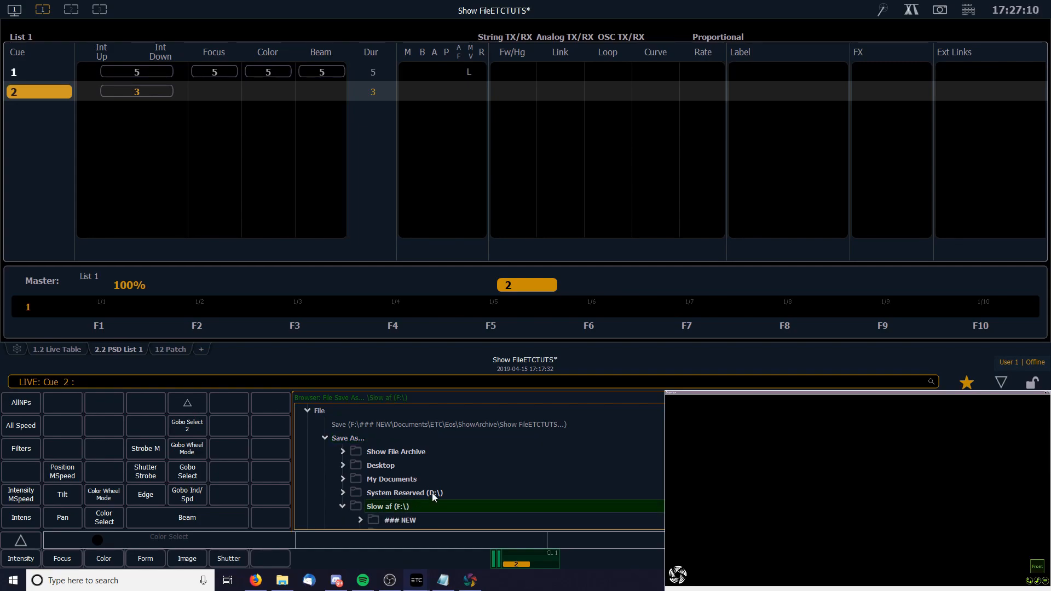
{"action": "scroll", "coordinate": [429, 465], "scroll_direction": "down", "scroll_amount": 2}
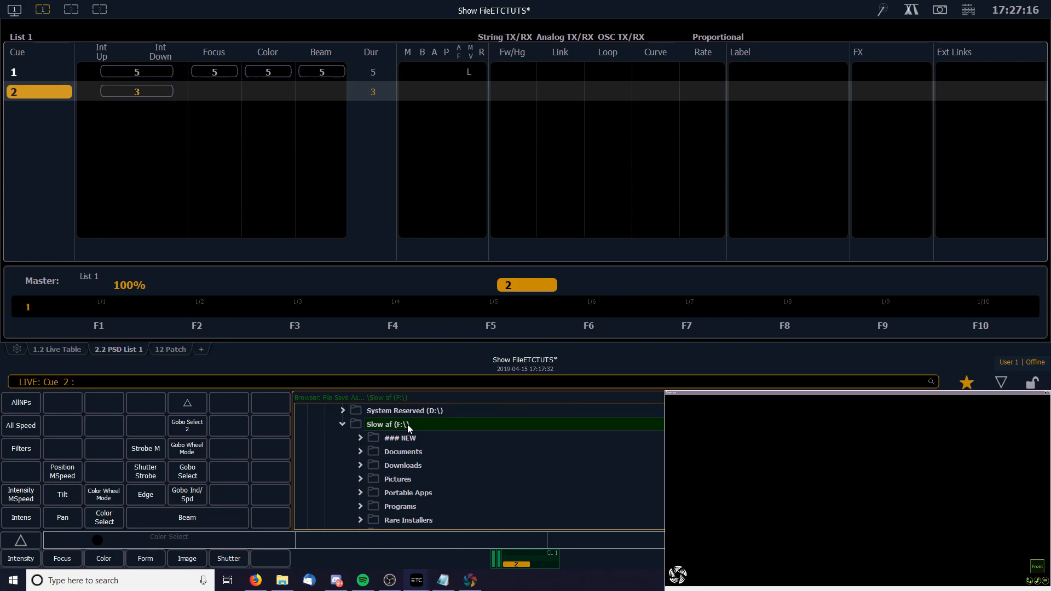
{"action": "double_click", "coordinate": [408, 426]}
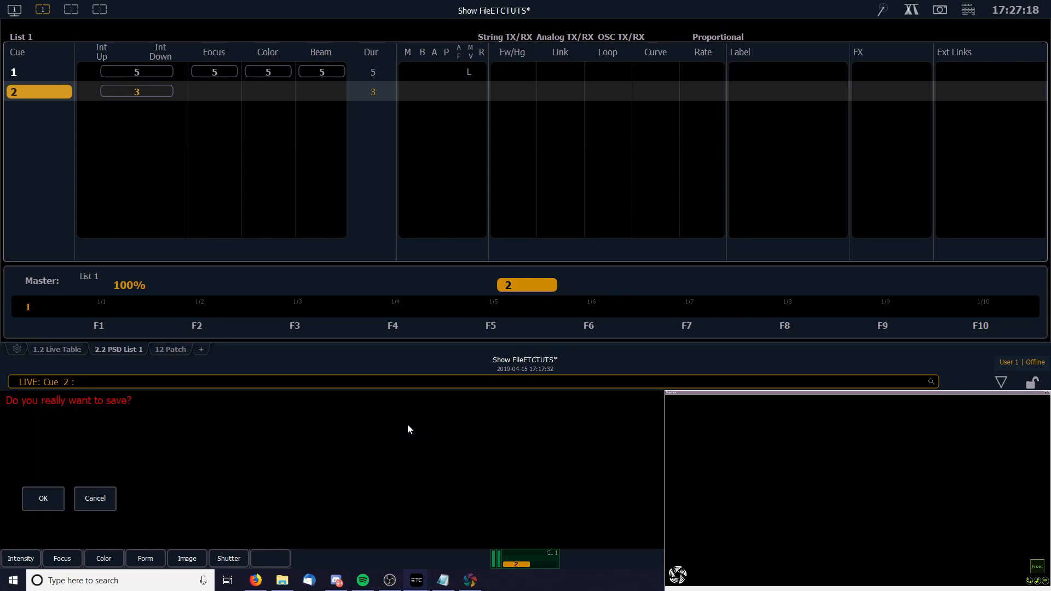
{"action": "left_click", "coordinate": [38, 500]}
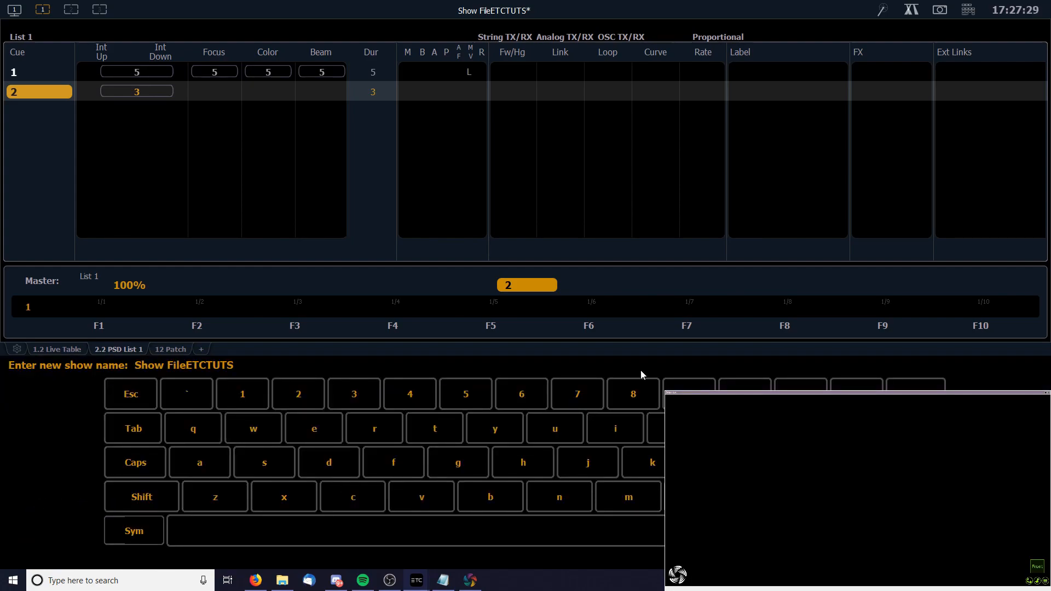
Replace the proposed show name with SHOWY and save the show file.
{"action": "key", "text": "BackSpace"}
{"action": "key", "text": "BackSpace"}
{"action": "key", "text": "BackSpace"}
{"action": "key", "text": "BackSpace"}
{"action": "key", "text": "BackSpace"}
{"action": "key", "text": "BackSpace"}
{"action": "key", "text": "BackSpace"}
{"action": "key", "text": "BackSpace"}
{"action": "key", "text": "BackSpace"}
{"action": "key", "text": "BackSpace"}
{"action": "key", "text": "BackSpace"}
{"action": "key", "text": "BackSpace"}
{"action": "key", "text": "BackSpace"}
{"action": "key", "text": "BackSpace"}
{"action": "key", "text": "BackSpace"}
{"action": "key", "text": "BackSpace"}
{"action": "type", "text": "SHOWY"}
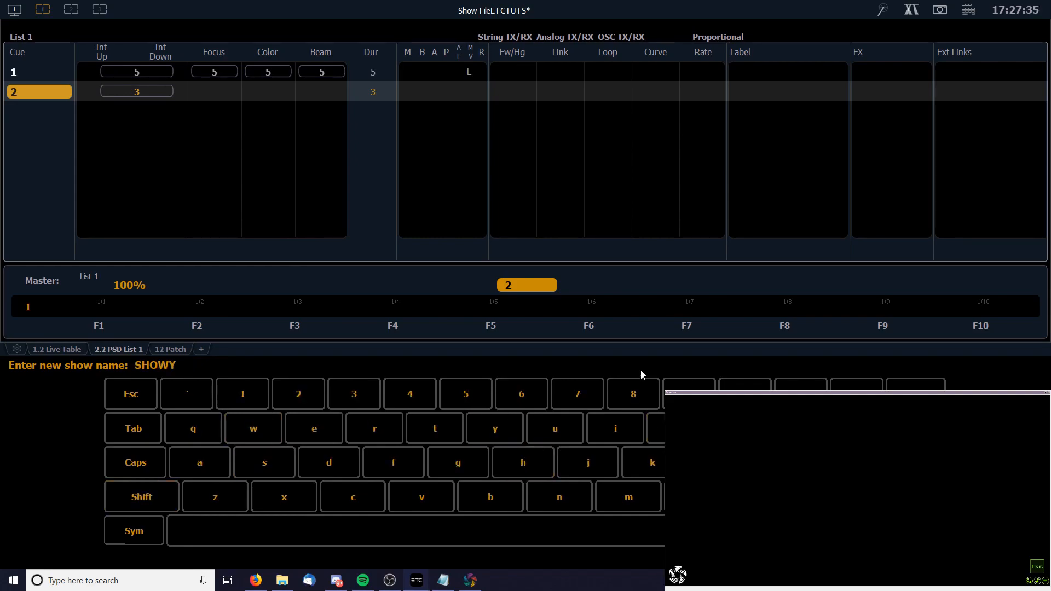
{"action": "key", "text": "Return"}
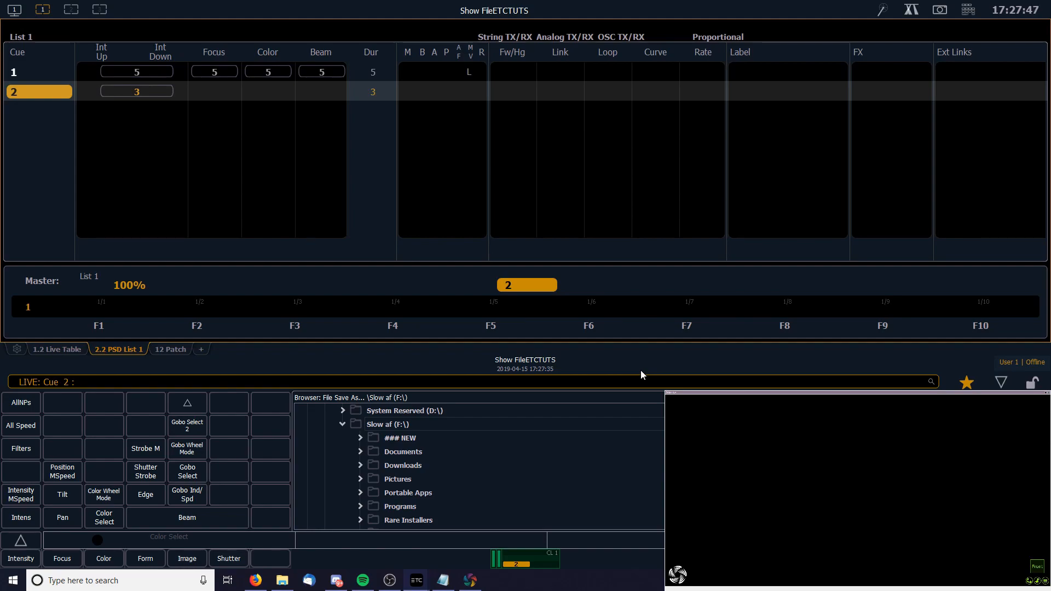
Delete Cue 1 from the cue list and confirm the deletion.
{"action": "key", "text": "Delete"}
{"action": "type", "text": "q"}
{"action": "type", "text": "1"}
{"action": "key", "text": "Return"}
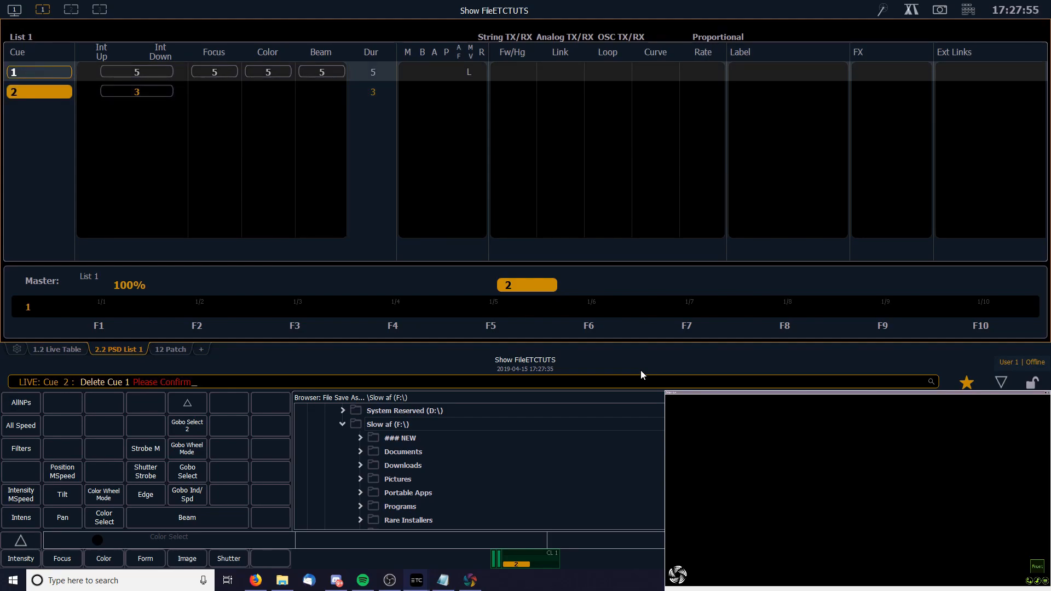
{"action": "key", "text": "Return"}
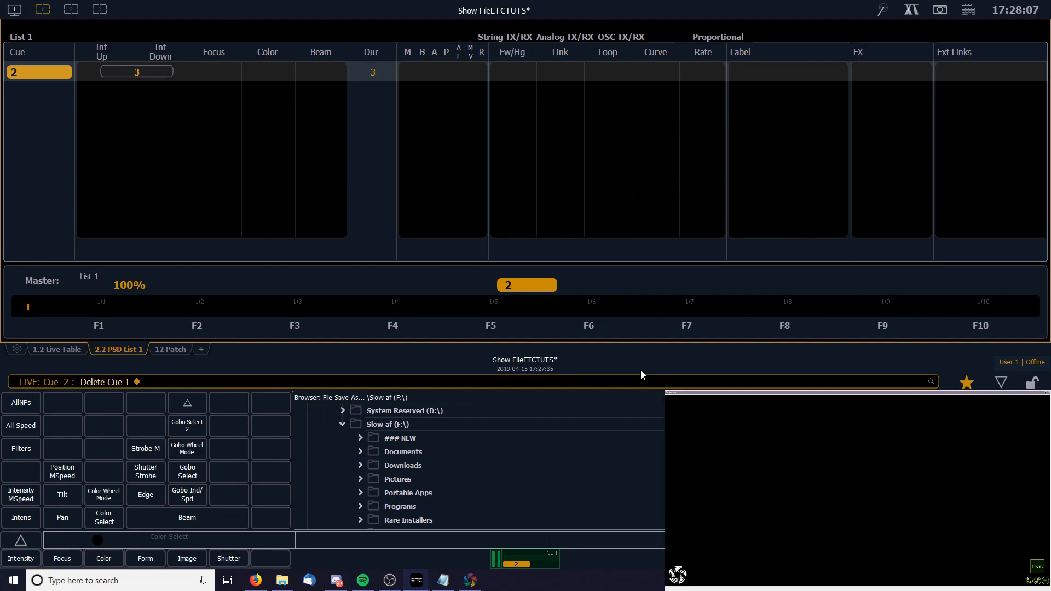
Undo the deletion of Cue 1 and confirm the undo.
{"action": "key", "text": "ctrl+z"}
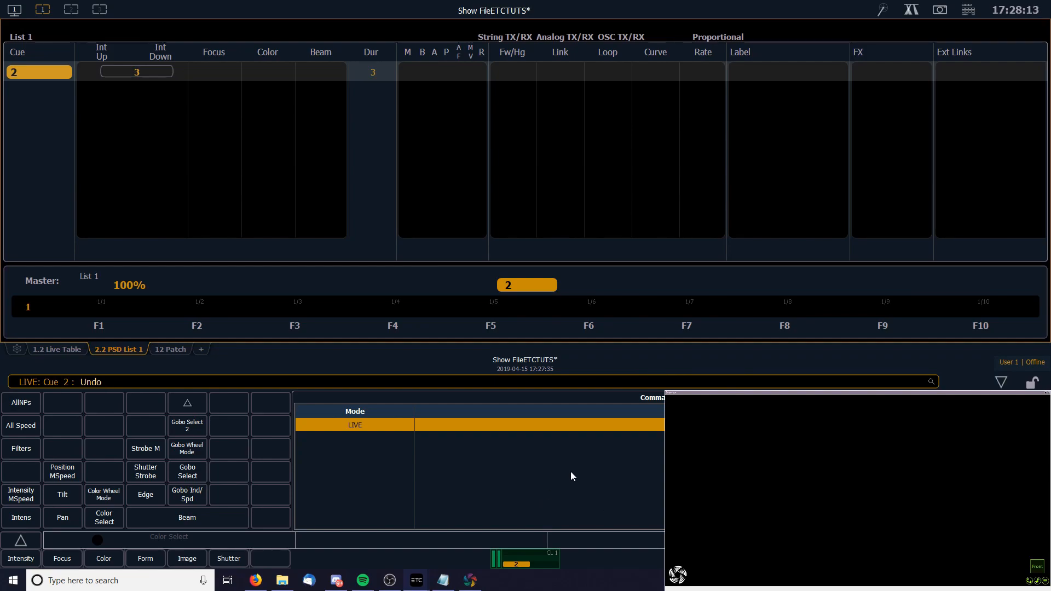
{"action": "key", "text": "Return"}
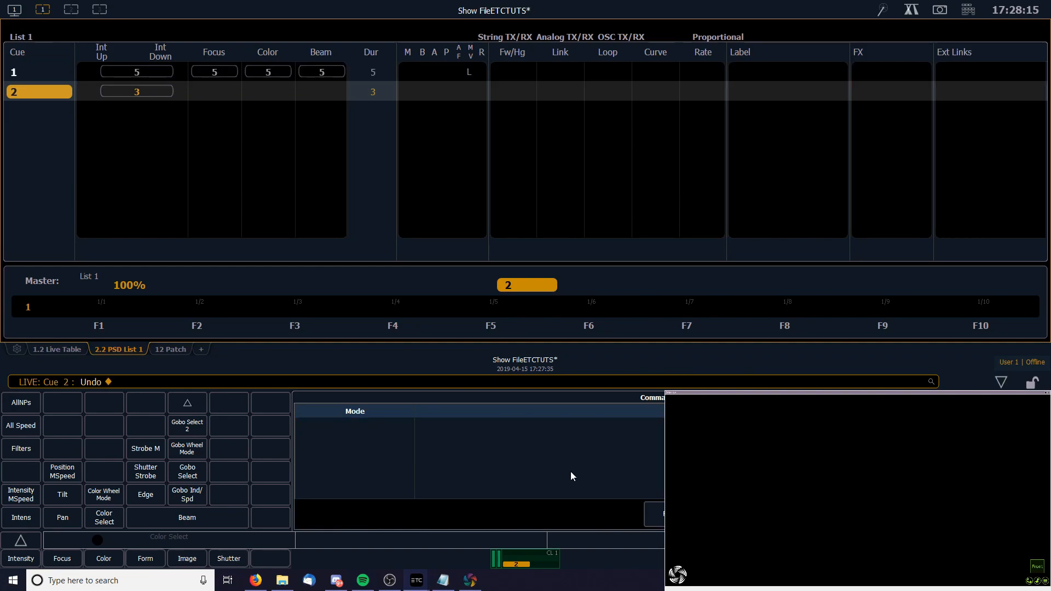